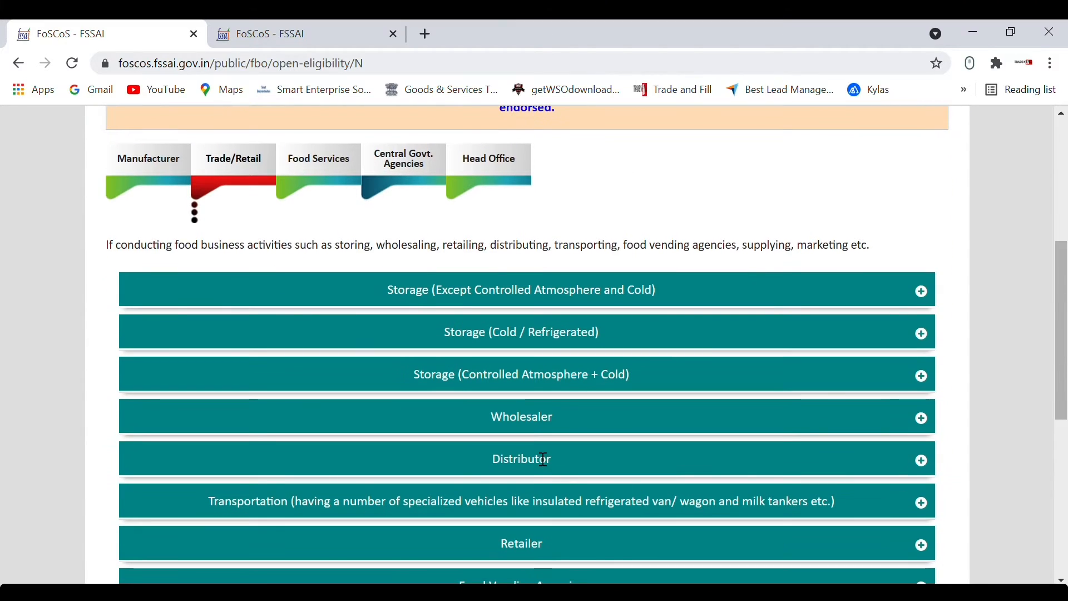
Step: Show the Trade/Retail business activities and expand the Distributor description
{"action": "left_click", "coordinate": [544, 459]}
{"action": "scroll", "coordinate": [544, 459], "scroll_direction": "down", "scroll_amount": 2}
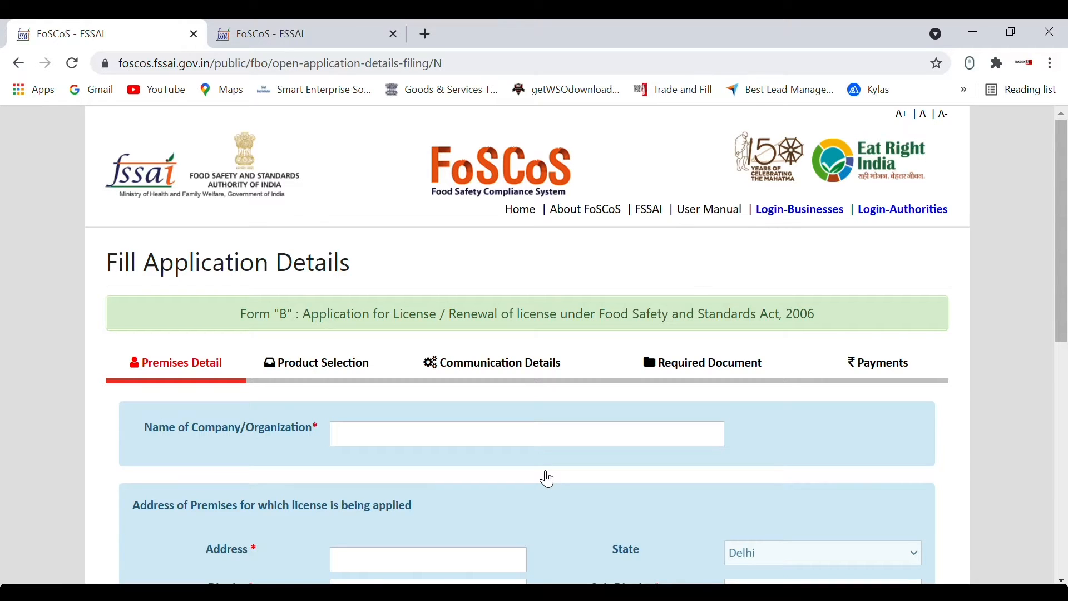
Step: Enter TRADENFILL INDIA PRIVATE LIMITED, its premises address, North West district, SARASWATI VIHAR, pincode 110034
{"action": "left_click", "coordinate": [520, 433]}
{"action": "type", "text": "TRADENFILL INDIA PRIVATE LIMITED"}
{"action": "scroll", "coordinate": [518, 434], "scroll_direction": "down", "scroll_amount": 3}
{"action": "left_click", "coordinate": [476, 395]}
{"action": "left_click", "coordinate": [477, 422]}
{"action": "left_click", "coordinate": [478, 322]}
{"action": "left_click", "coordinate": [423, 453]}
{"action": "type", "text": "110034"}
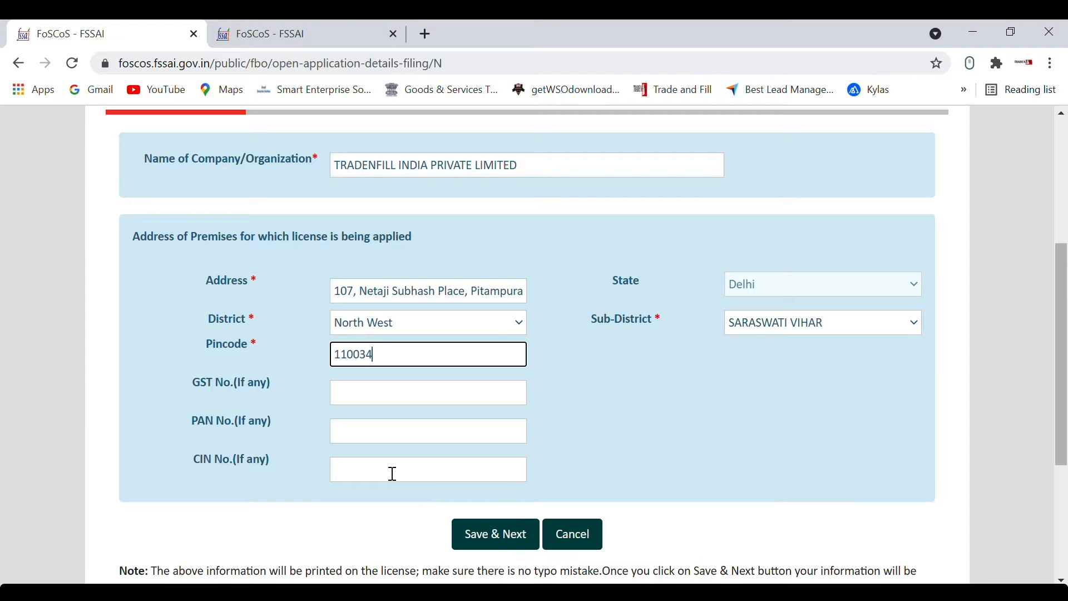
Step: Save the premises details and dismiss the map loading error
{"action": "left_click", "coordinate": [495, 534]}
{"action": "scroll", "coordinate": [959, 402], "scroll_direction": "down", "scroll_amount": 2}
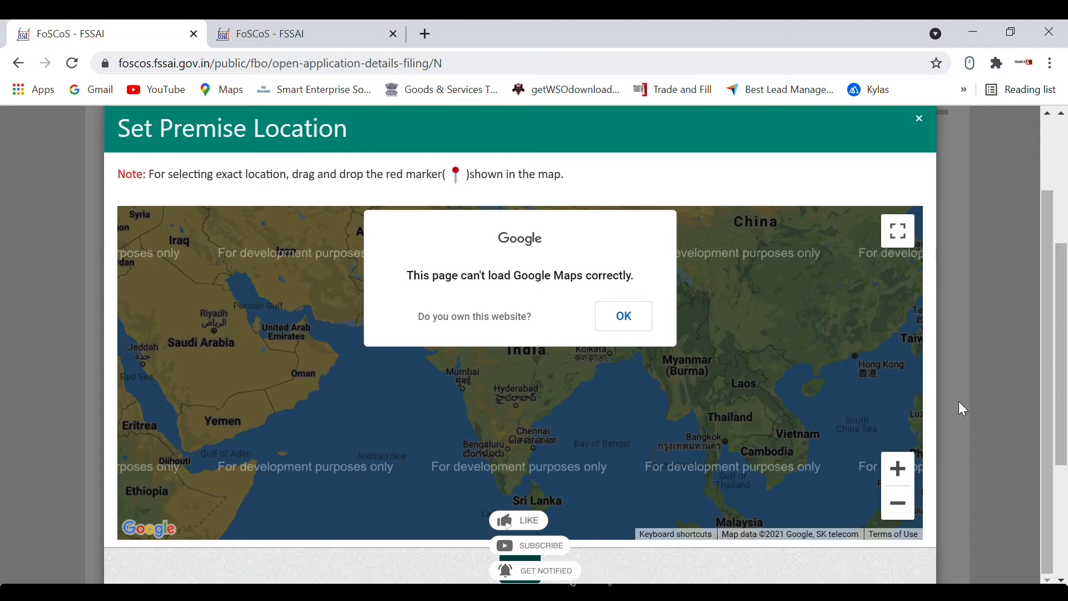
{"action": "left_click", "coordinate": [623, 315]}
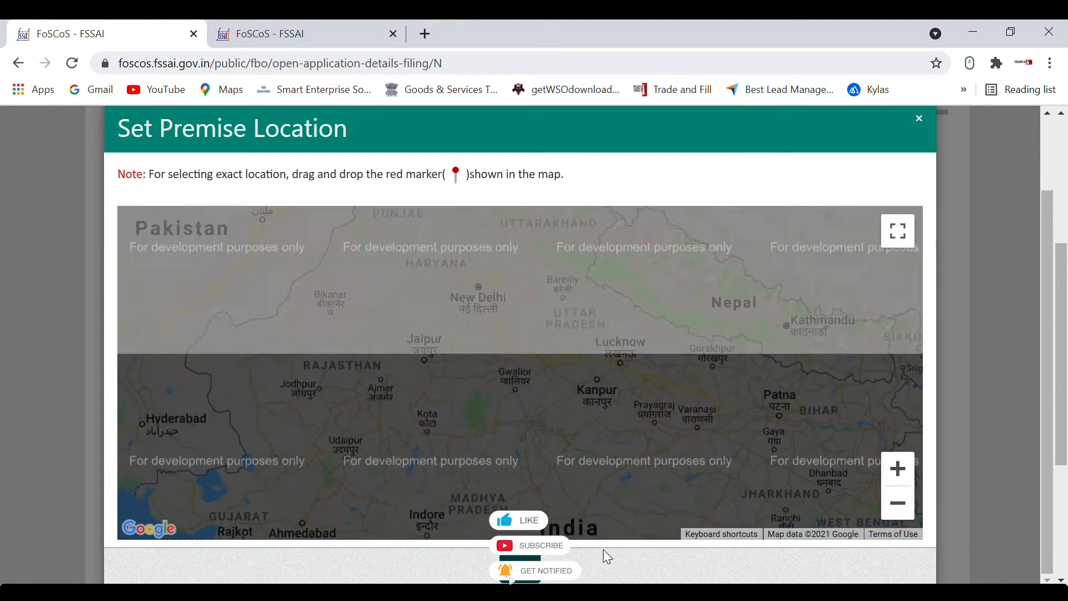
{"action": "scroll", "coordinate": [518, 424], "scroll_direction": "up", "scroll_amount": 3}
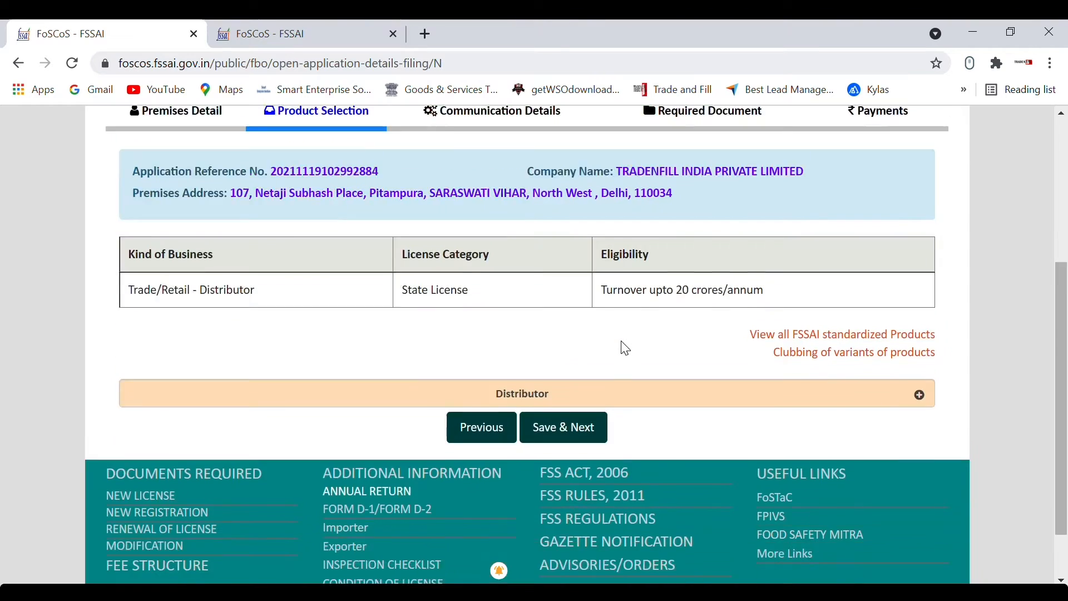
{"action": "scroll", "coordinate": [622, 347], "scroll_direction": "up", "scroll_amount": 1}
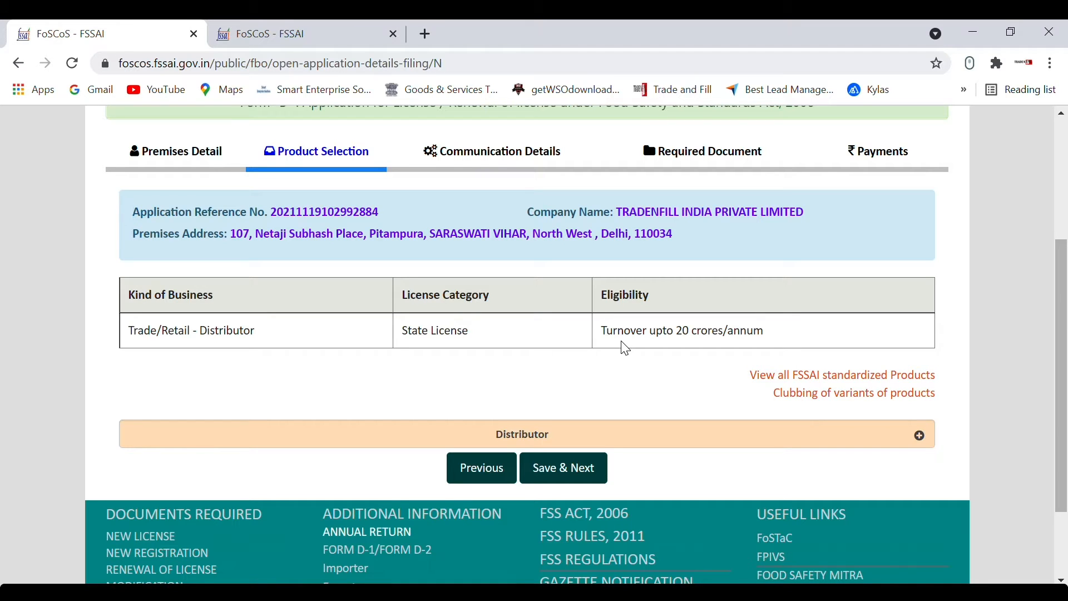
Step: Add food categories, including 05 - Confectionery, to the Distributor product list
{"action": "left_click", "coordinate": [546, 433]}
{"action": "left_click", "coordinate": [415, 503]}
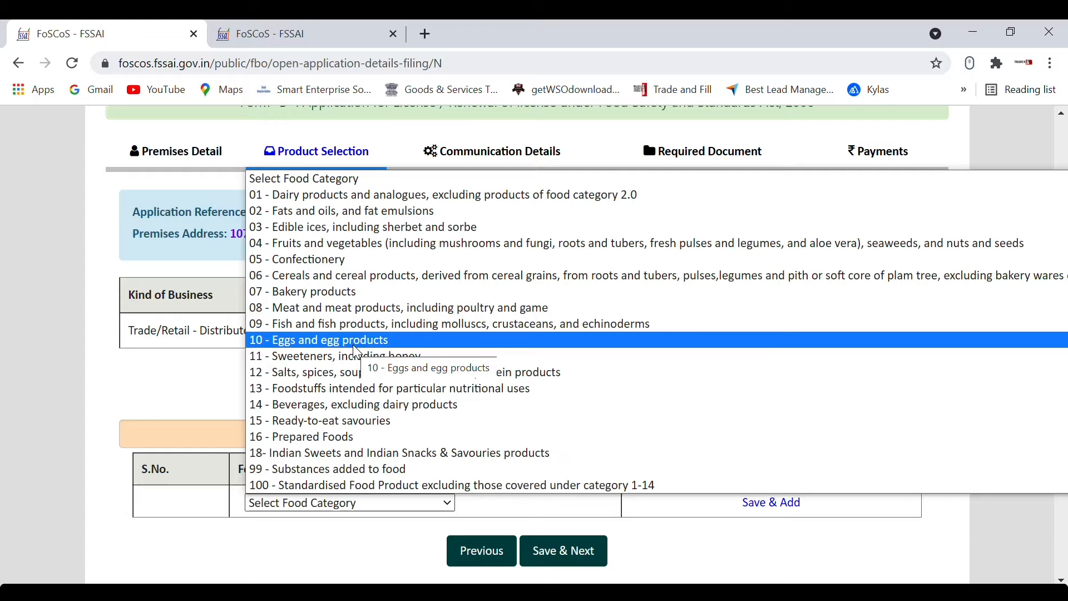
{"action": "left_click", "coordinate": [361, 262]}
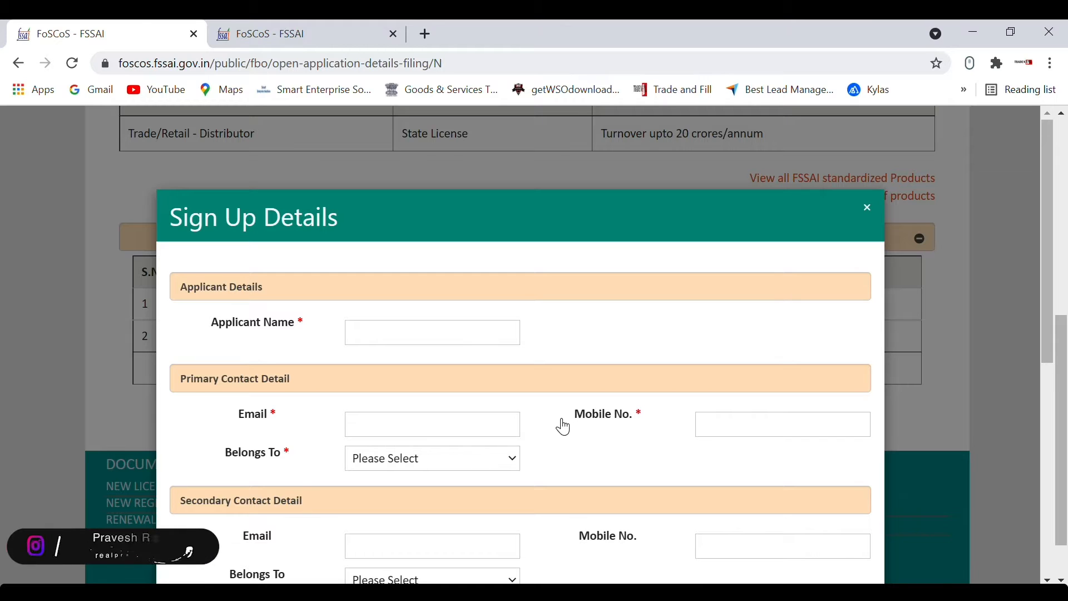
Step: Enter the applicant's name, e-mail, mobile and captcha, then verify with the OTP
{"action": "left_click", "coordinate": [413, 338]}
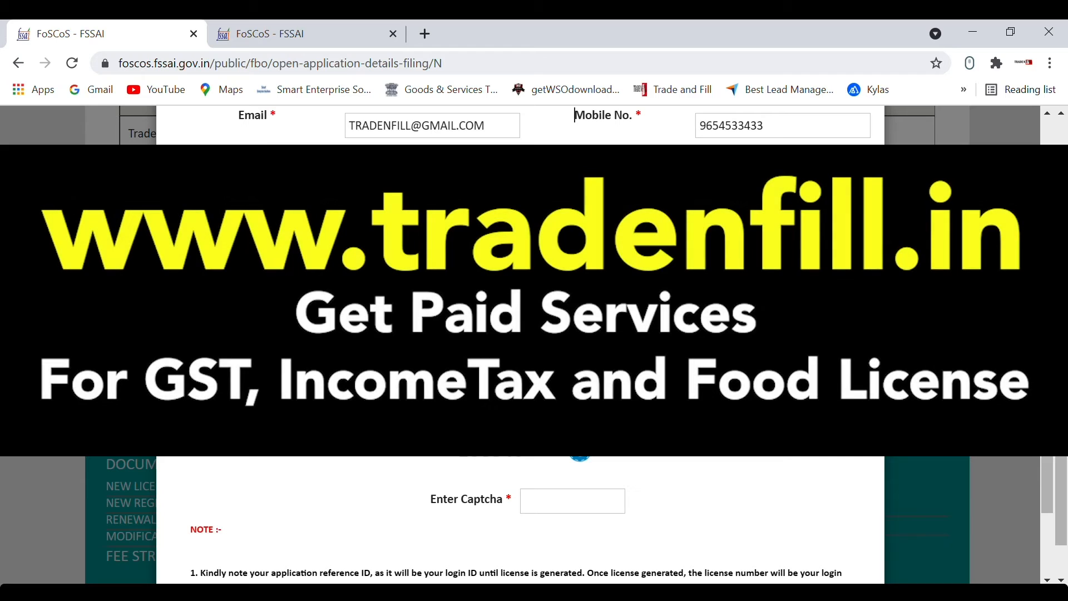
{"action": "left_click", "coordinate": [572, 500]}
{"action": "left_click", "coordinate": [520, 558]}
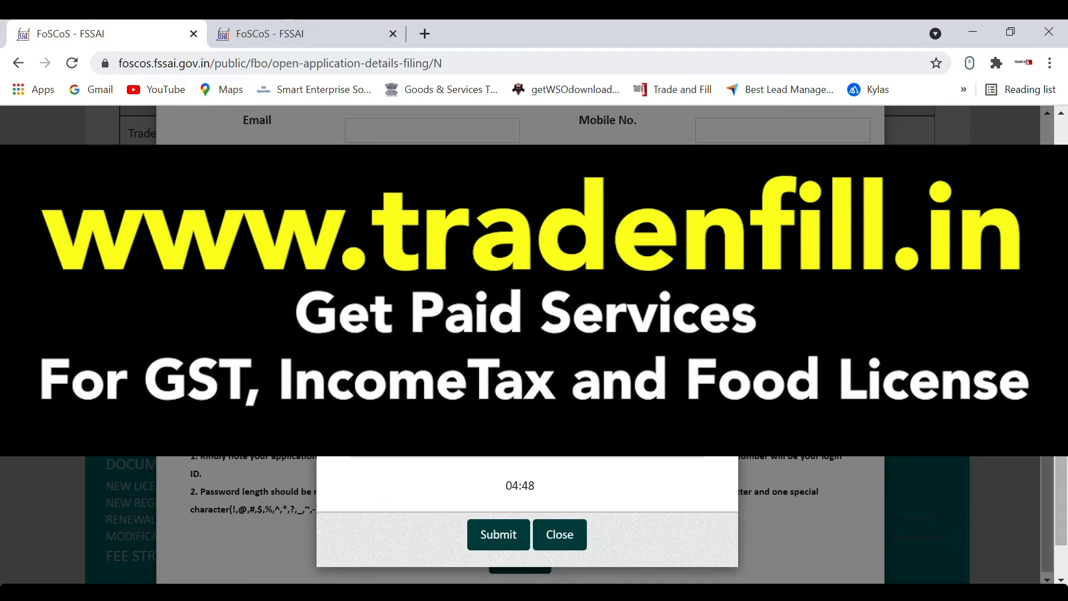
{"action": "left_click", "coordinate": [496, 537]}
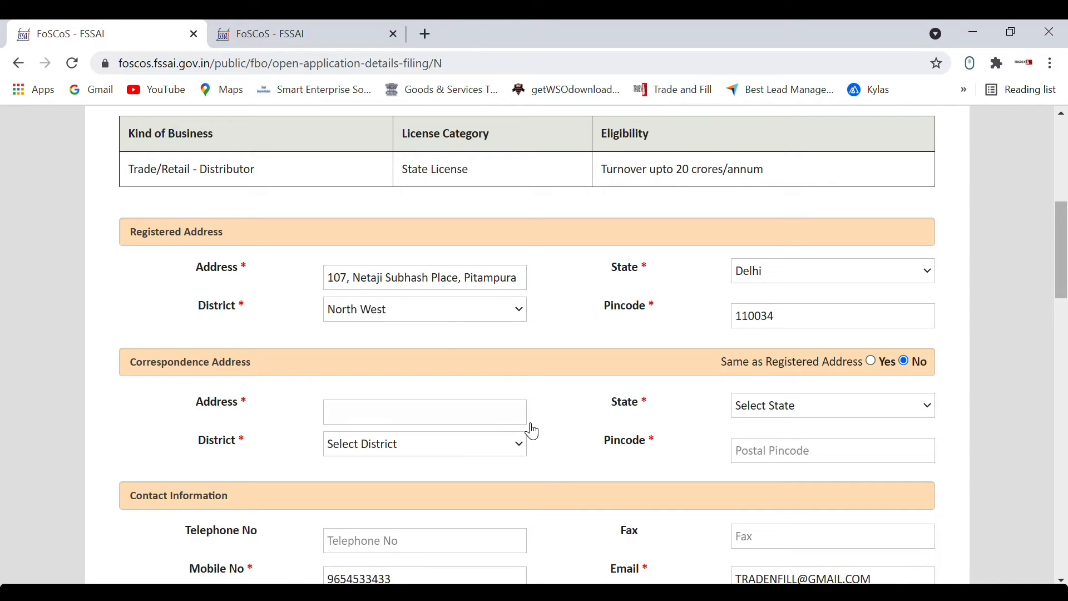
{"action": "scroll", "coordinate": [532, 431], "scroll_direction": "up", "scroll_amount": 3}
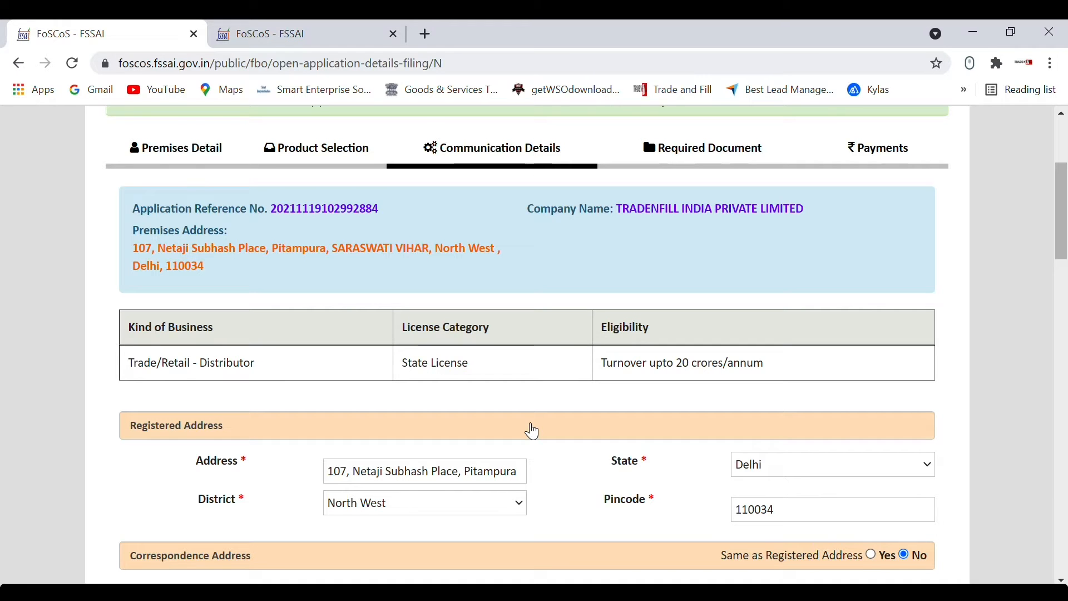
Step: Set Same as Registered Address to Yes for the correspondence address
{"action": "scroll", "coordinate": [532, 431], "scroll_direction": "down", "scroll_amount": 2}
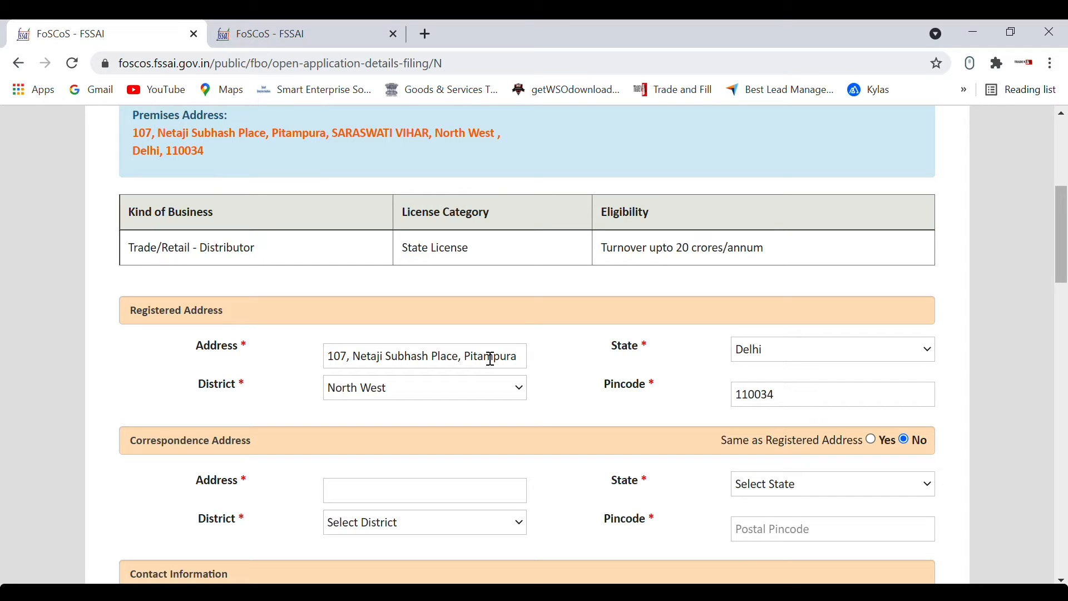
{"action": "scroll", "coordinate": [560, 416], "scroll_direction": "down", "scroll_amount": 1}
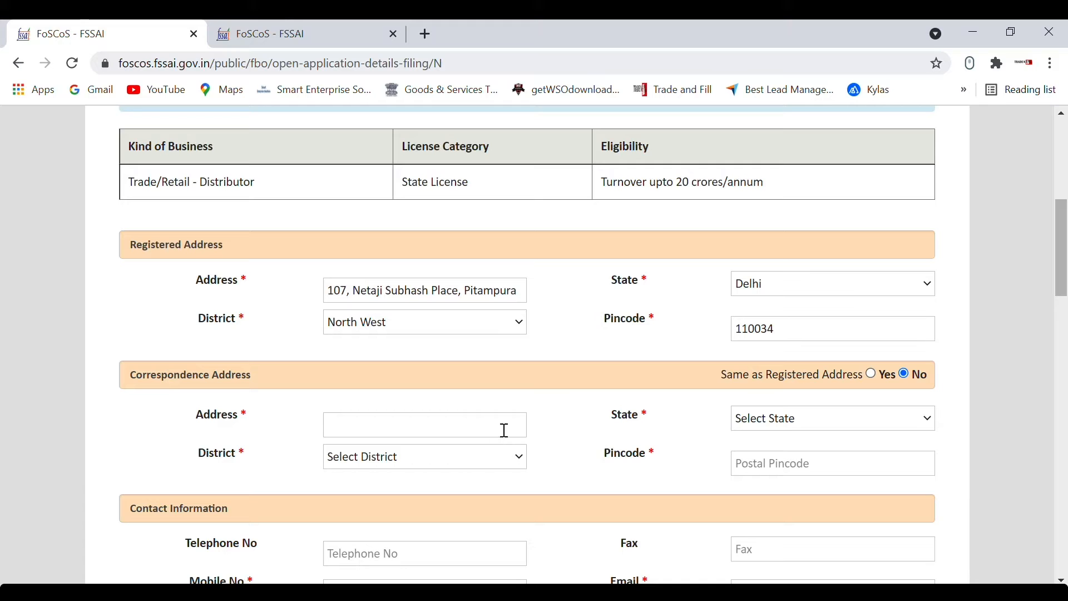
{"action": "left_click", "coordinate": [871, 373]}
{"action": "scroll", "coordinate": [578, 469], "scroll_direction": "down", "scroll_amount": 3}
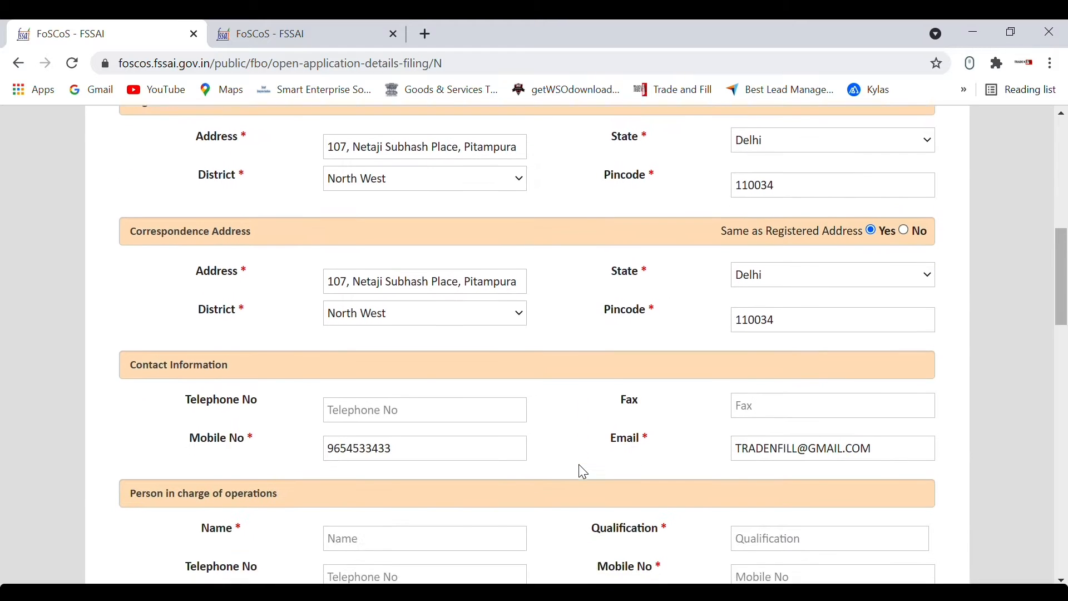
{"action": "scroll", "coordinate": [583, 472], "scroll_direction": "down", "scroll_amount": 1}
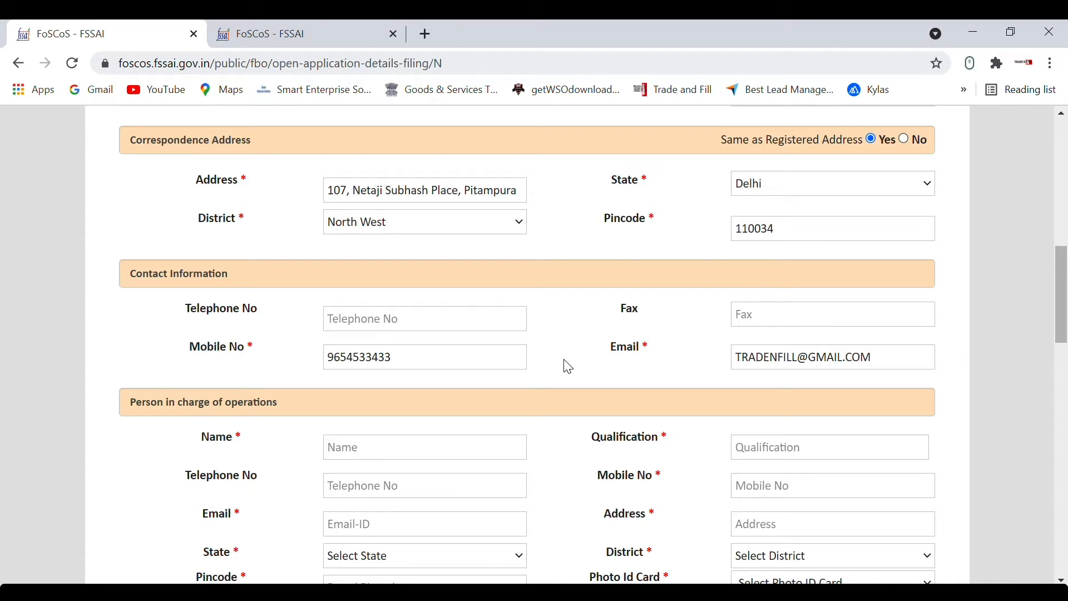
{"action": "scroll", "coordinate": [567, 367], "scroll_direction": "down", "scroll_amount": 2}
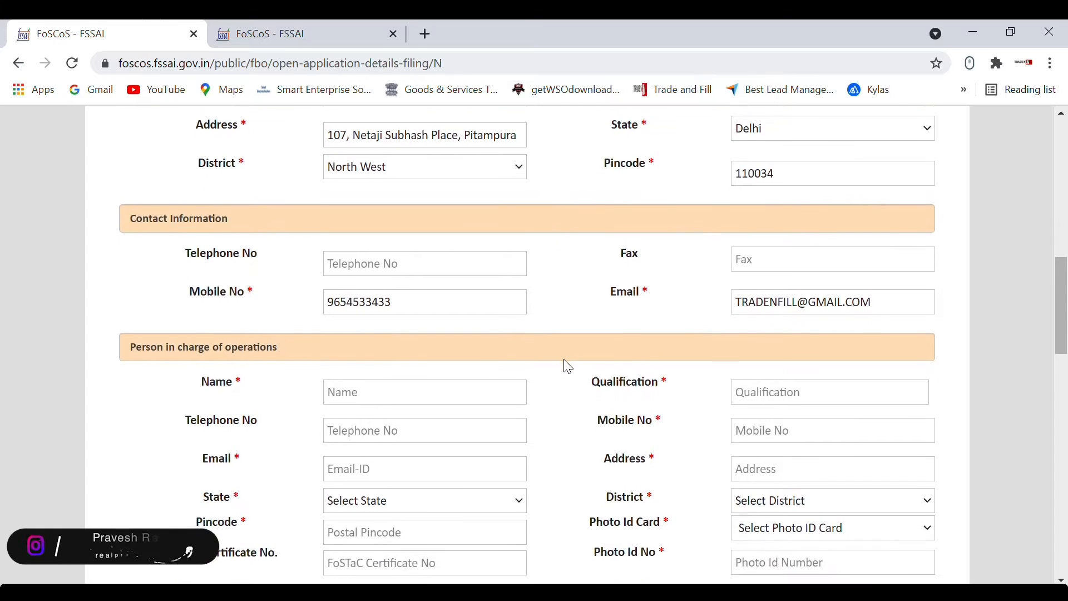
{"action": "scroll", "coordinate": [567, 367], "scroll_direction": "down", "scroll_amount": 2}
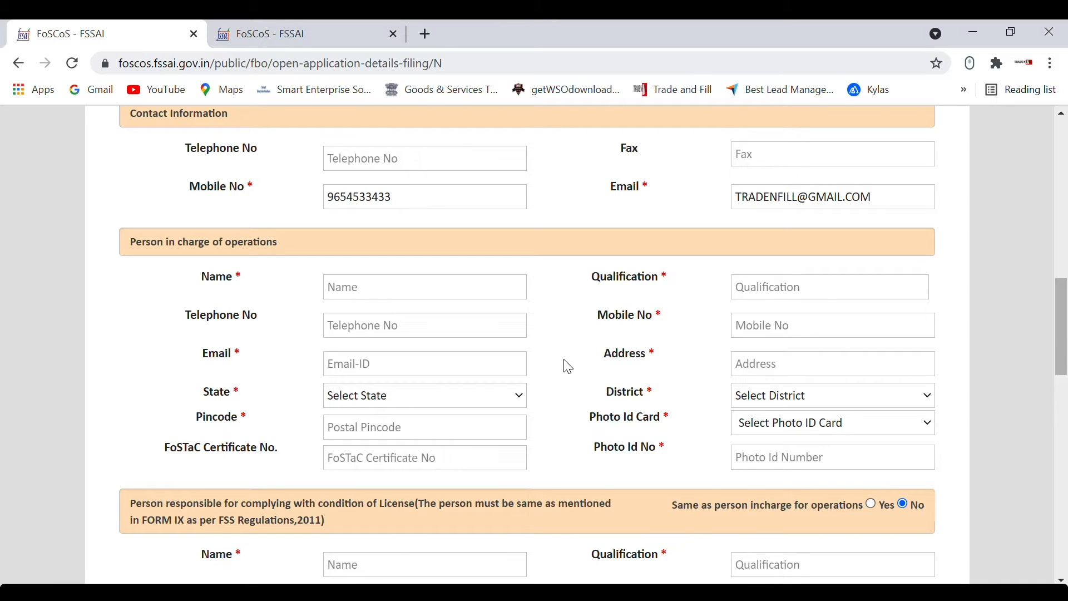
Step: Enter the person in charge's name, qualification Graduate, mobile number and Delhi address
{"action": "left_click", "coordinate": [446, 289]}
{"action": "key", "text": "Tab"}
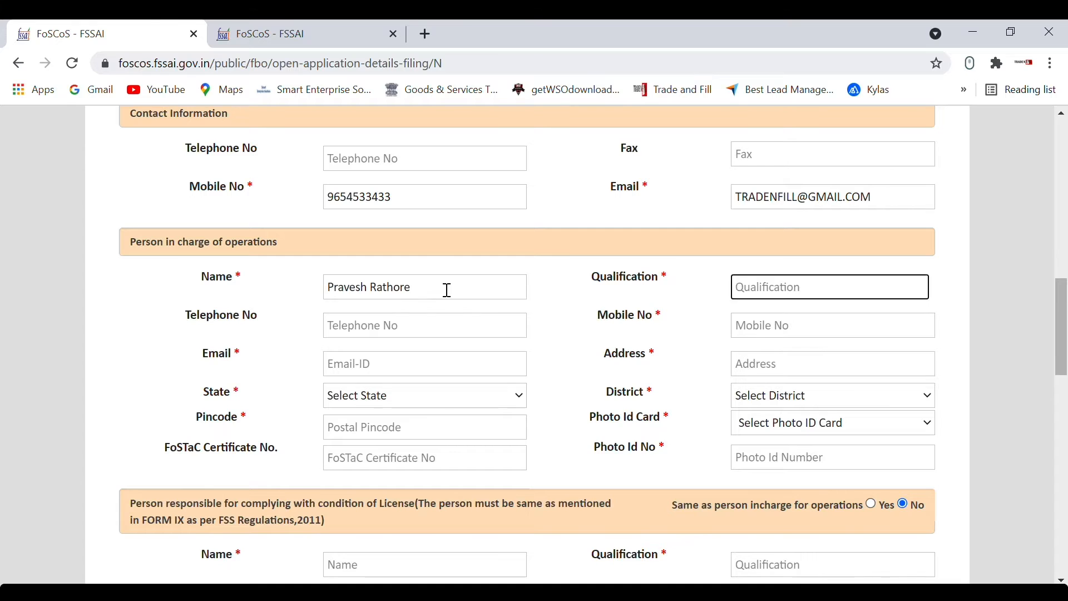
{"action": "type", "text": "Graduate"}
{"action": "key", "text": "Tab"}
{"action": "key", "text": "Tab"}
{"action": "left_click", "coordinate": [463, 396]}
Step: Choose Pan Card as photo ID, enter its number, and mark responsible person as same
{"action": "left_click", "coordinate": [800, 427]}
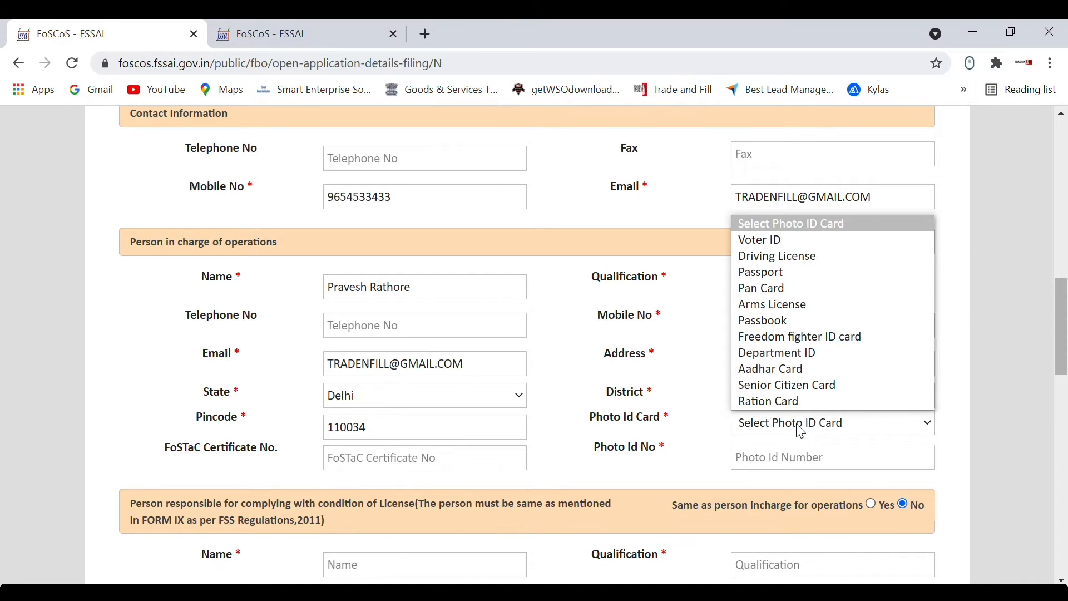
{"action": "left_click", "coordinate": [813, 288]}
{"action": "left_click", "coordinate": [806, 456]}
{"action": "scroll", "coordinate": [827, 486], "scroll_direction": "down", "scroll_amount": 5}
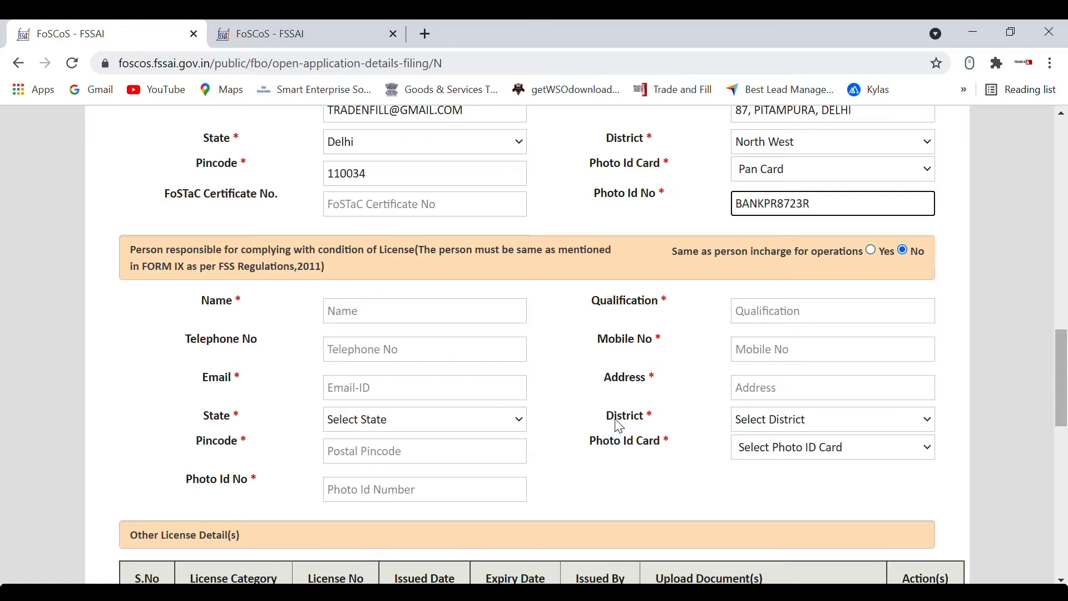
{"action": "left_click", "coordinate": [870, 250]}
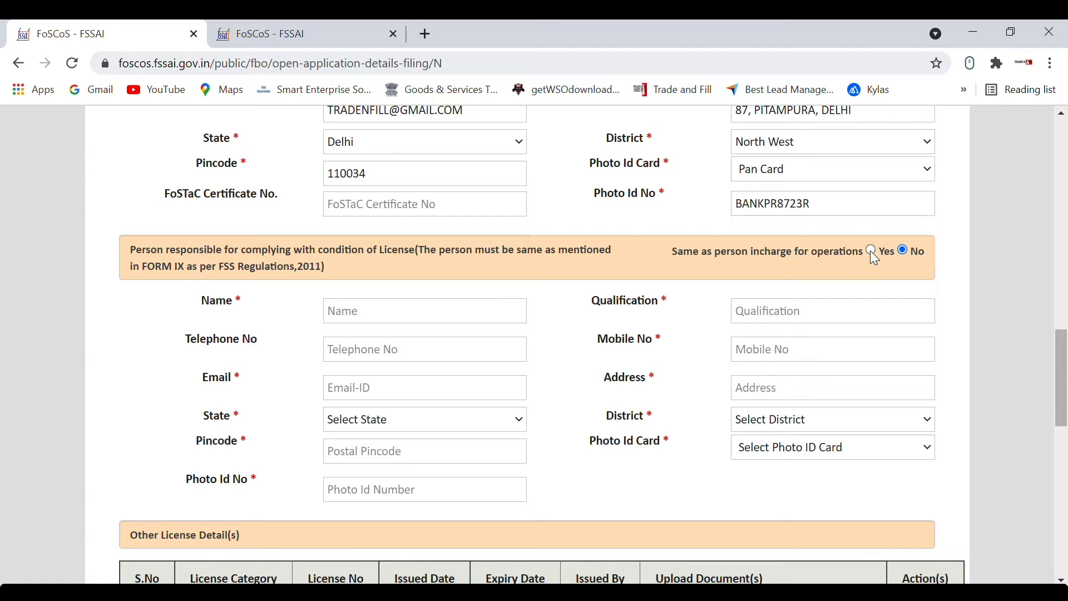
{"action": "scroll", "coordinate": [638, 442], "scroll_direction": "down", "scroll_amount": 2}
{"action": "scroll", "coordinate": [641, 446], "scroll_direction": "down", "scroll_amount": 2}
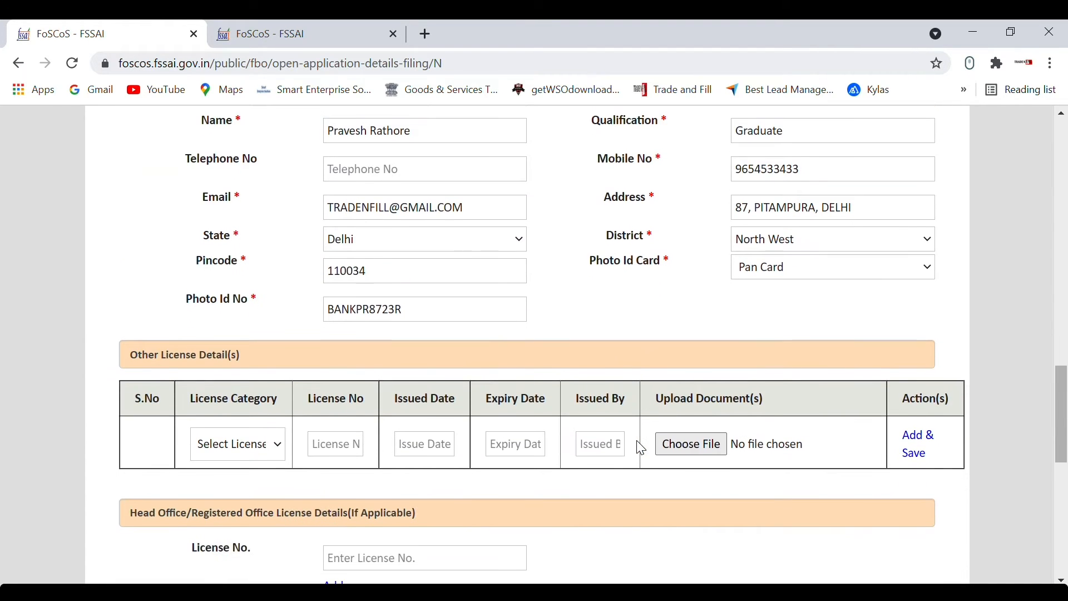
{"action": "scroll", "coordinate": [642, 448], "scroll_direction": "down", "scroll_amount": 2}
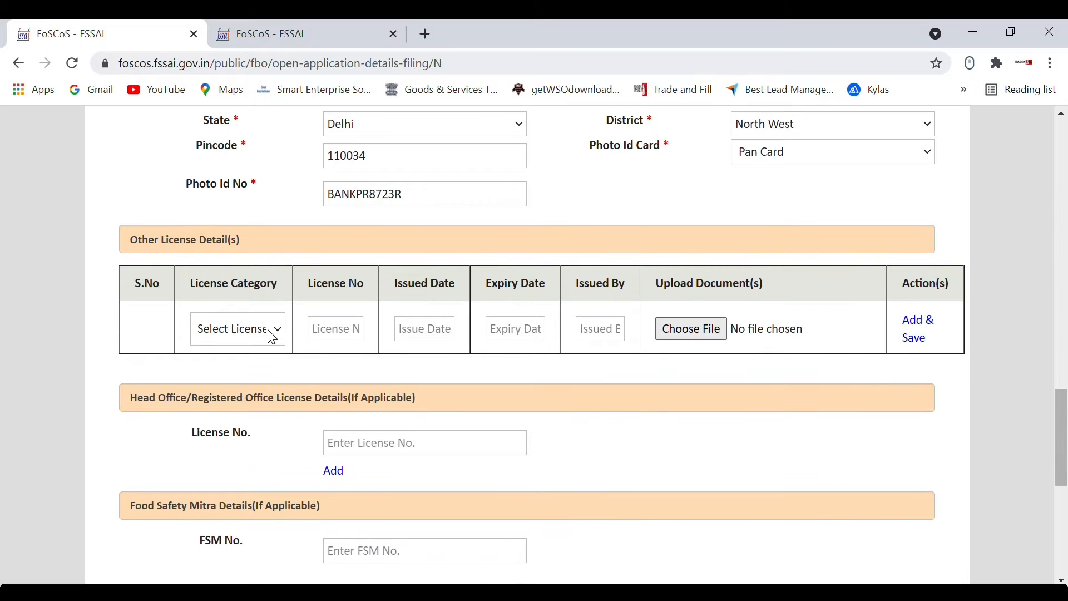
{"action": "left_click", "coordinate": [269, 331]}
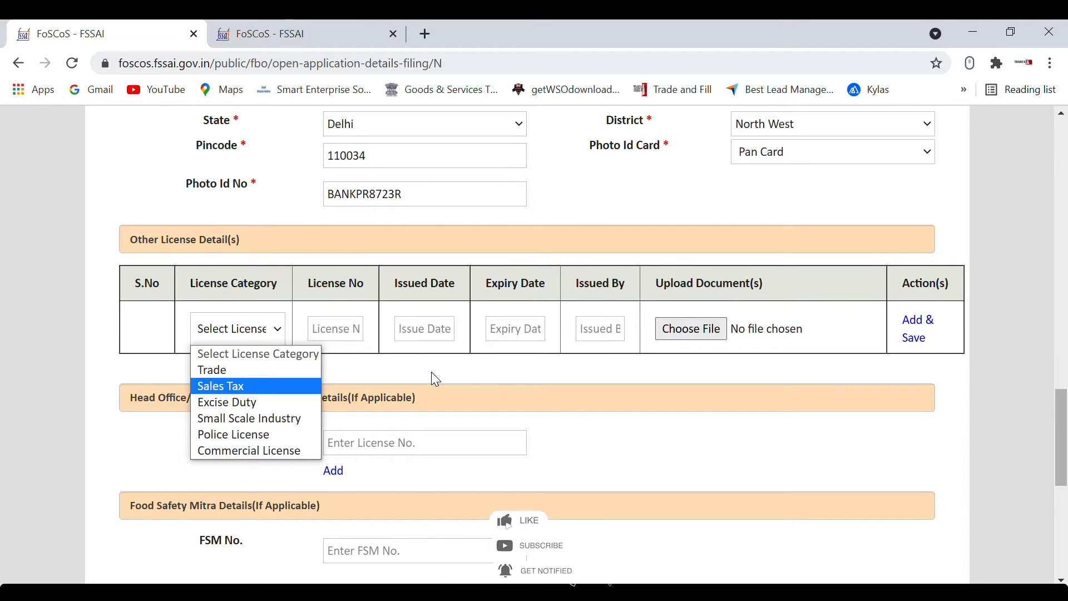
{"action": "scroll", "coordinate": [439, 294], "scroll_direction": "down", "scroll_amount": 2}
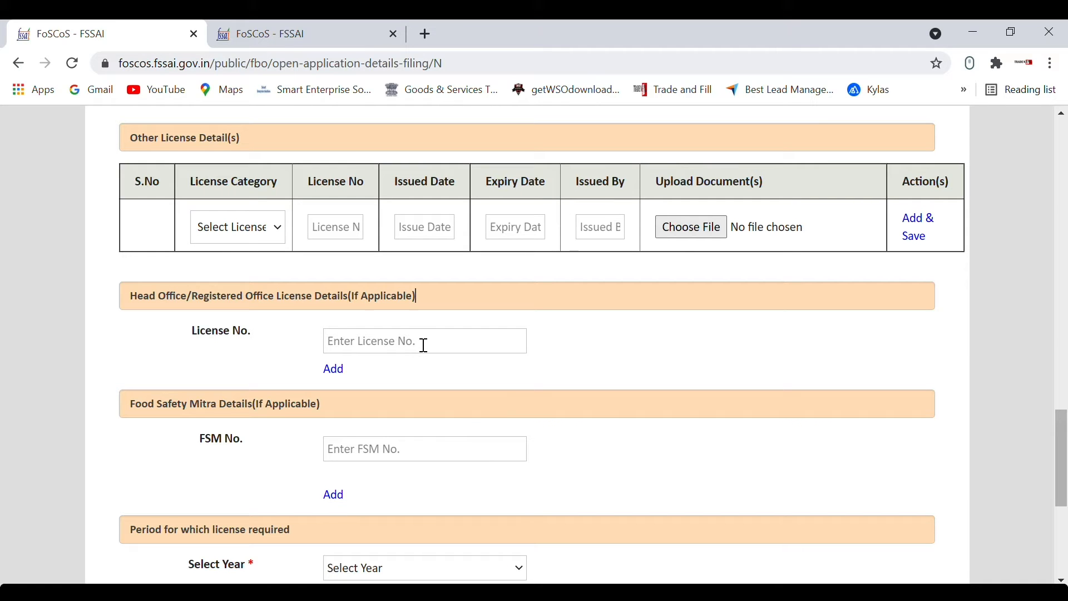
{"action": "scroll", "coordinate": [424, 346], "scroll_direction": "down", "scroll_amount": 2}
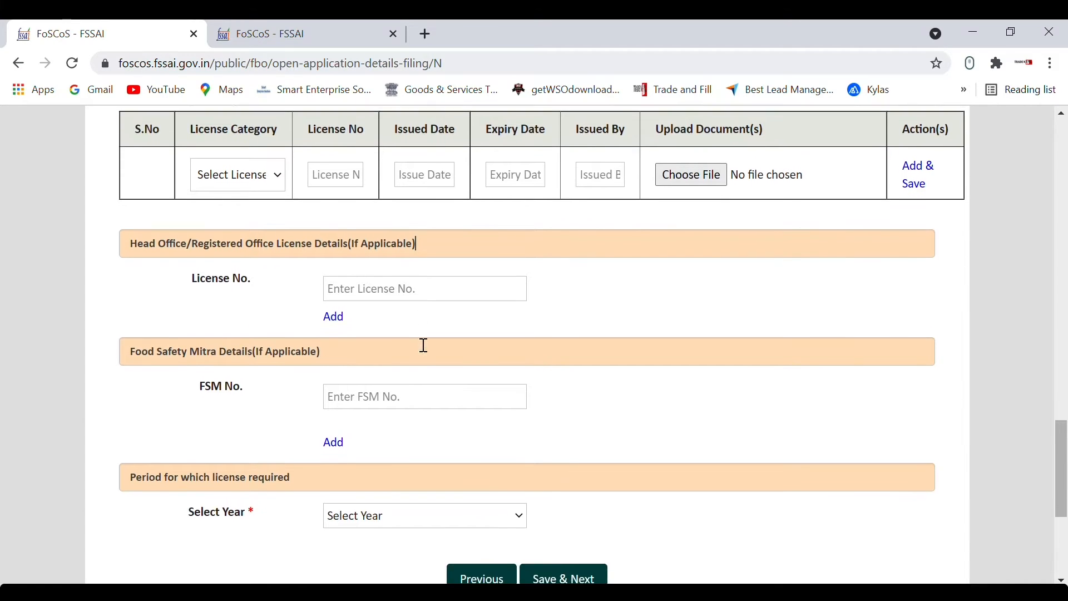
{"action": "scroll", "coordinate": [423, 345], "scroll_direction": "down", "scroll_amount": 1}
{"action": "scroll", "coordinate": [424, 346], "scroll_direction": "down", "scroll_amount": 1}
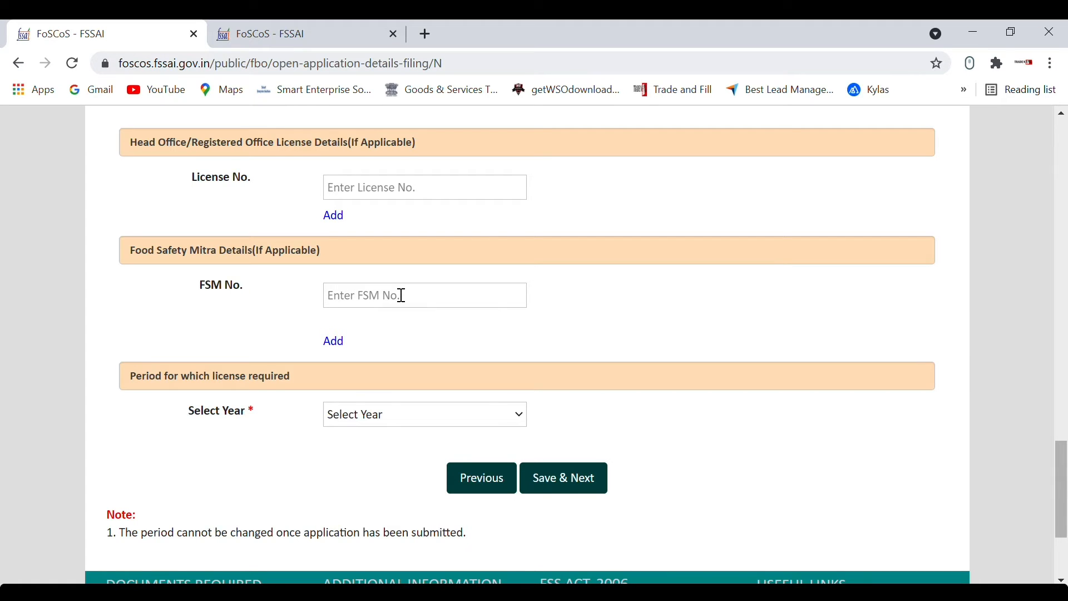
Step: Choose a 1-year licence period, giving a Rs. 2000 fee, and save
{"action": "scroll", "coordinate": [401, 294], "scroll_direction": "down", "scroll_amount": 1}
{"action": "scroll", "coordinate": [402, 295], "scroll_direction": "down", "scroll_amount": 1}
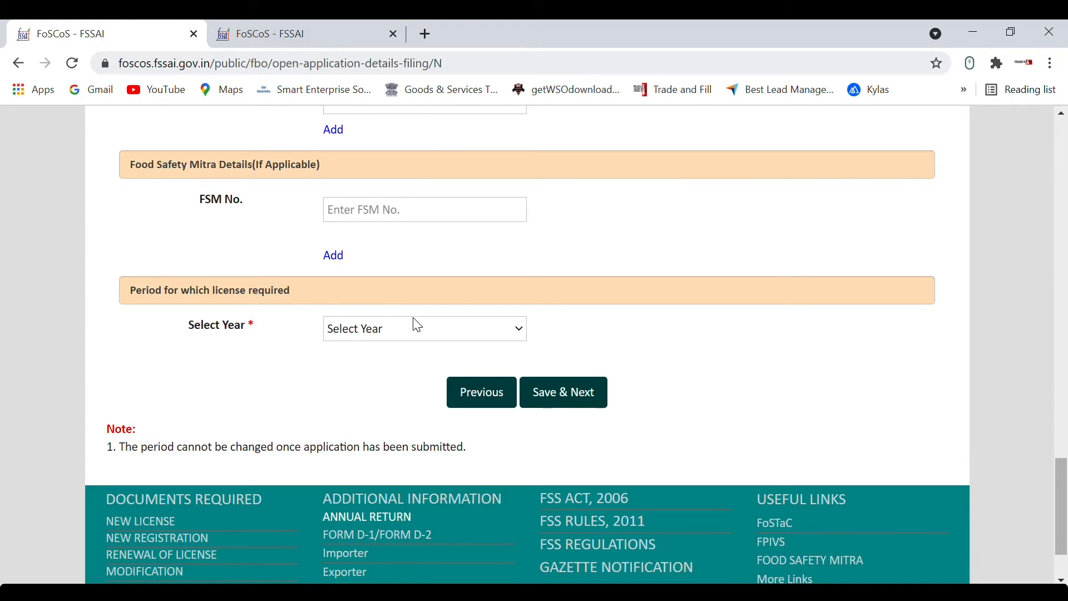
{"action": "left_click", "coordinate": [452, 333]}
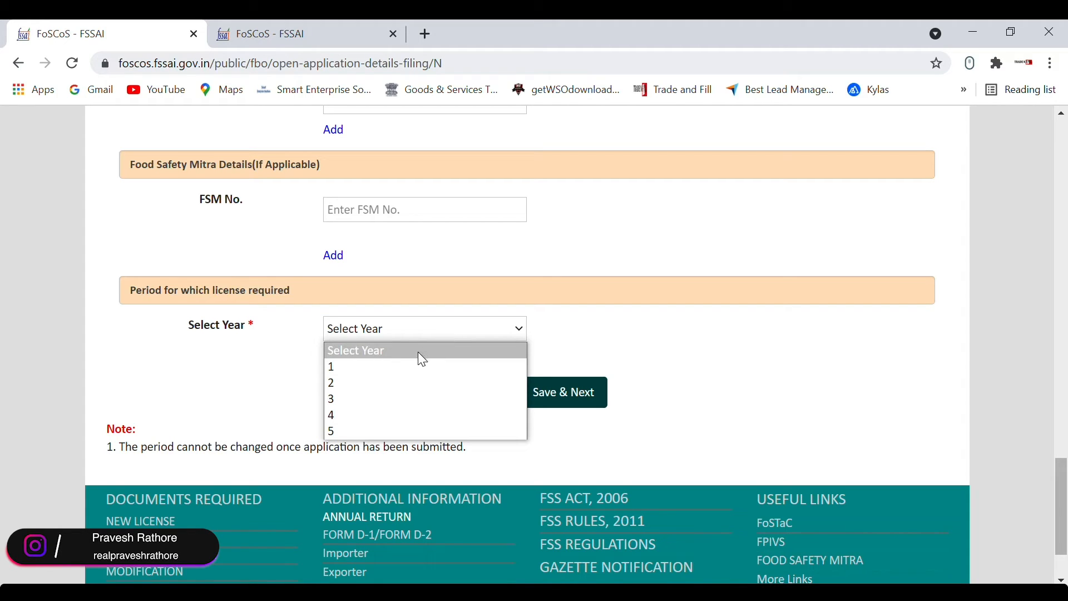
{"action": "left_click", "coordinate": [399, 371]}
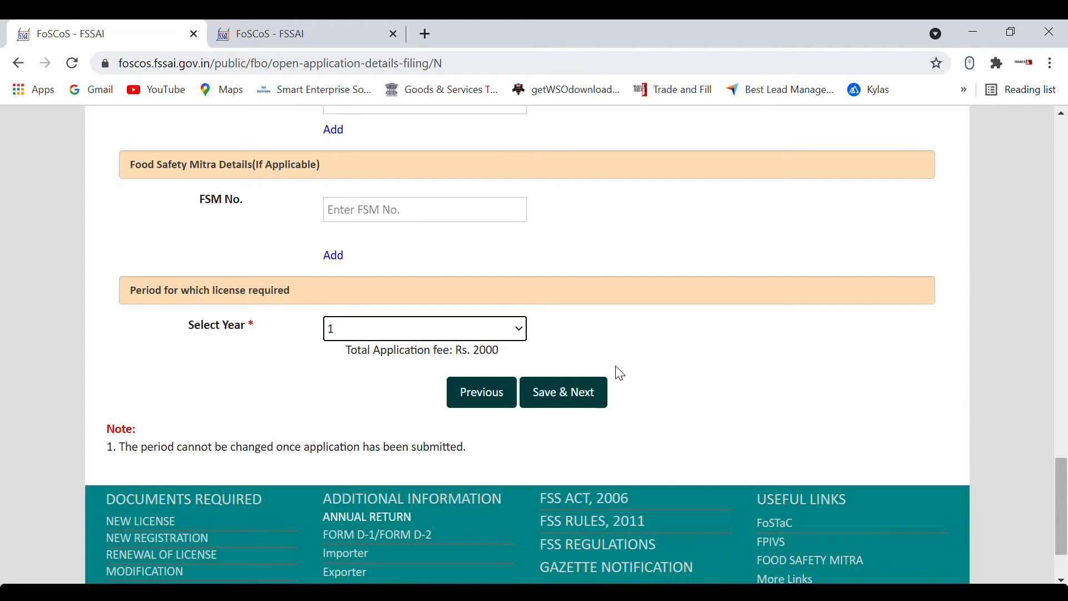
{"action": "left_click", "coordinate": [575, 405]}
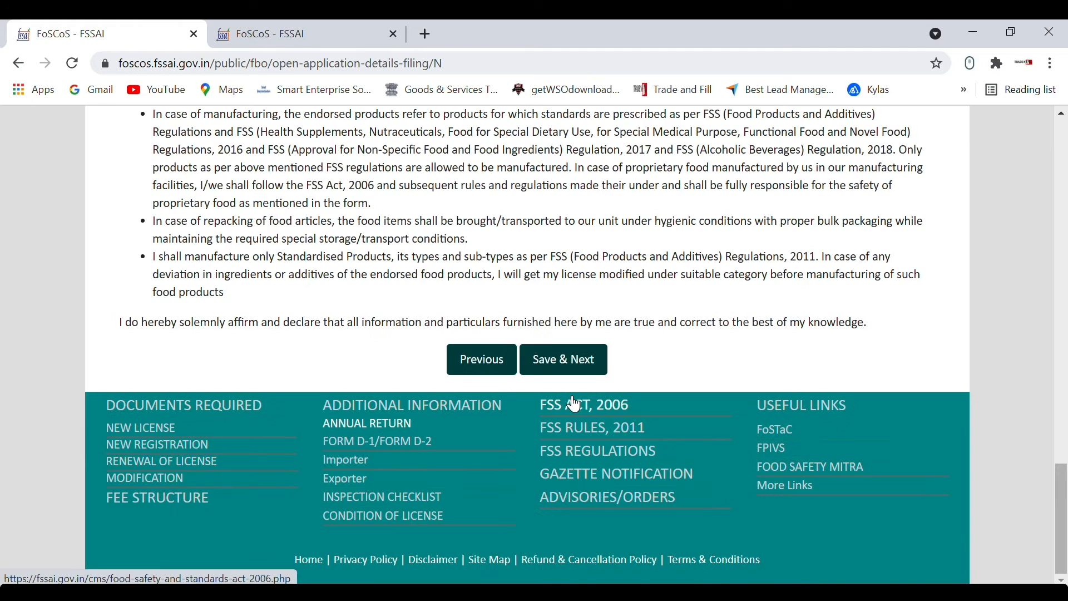
{"action": "scroll", "coordinate": [575, 405], "scroll_direction": "up", "scroll_amount": 14}
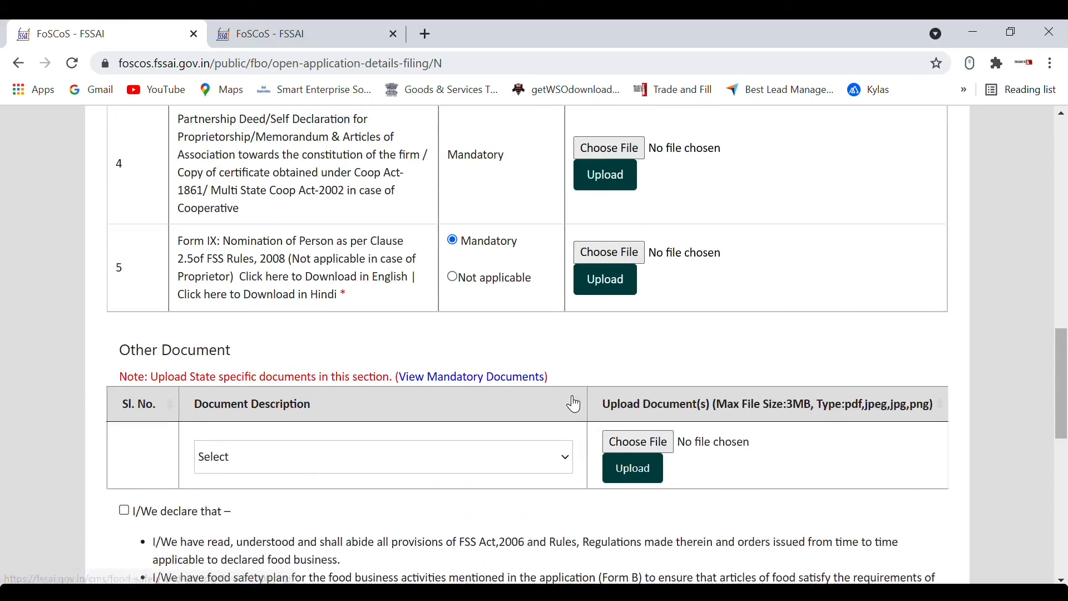
{"action": "scroll", "coordinate": [575, 405], "scroll_direction": "up", "scroll_amount": 9}
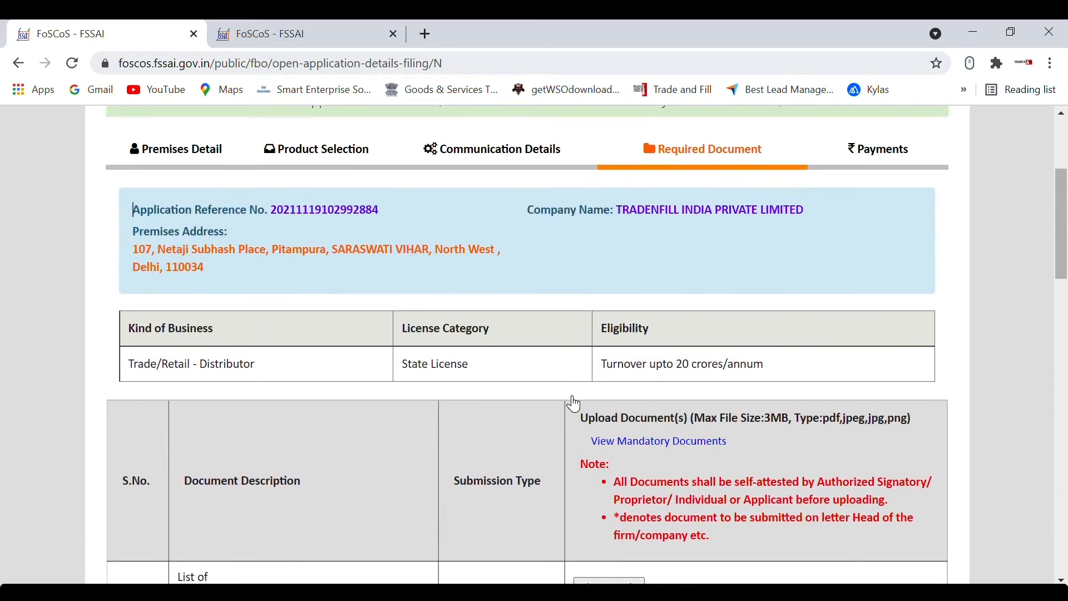
{"action": "scroll", "coordinate": [575, 404], "scroll_direction": "down", "scroll_amount": 6}
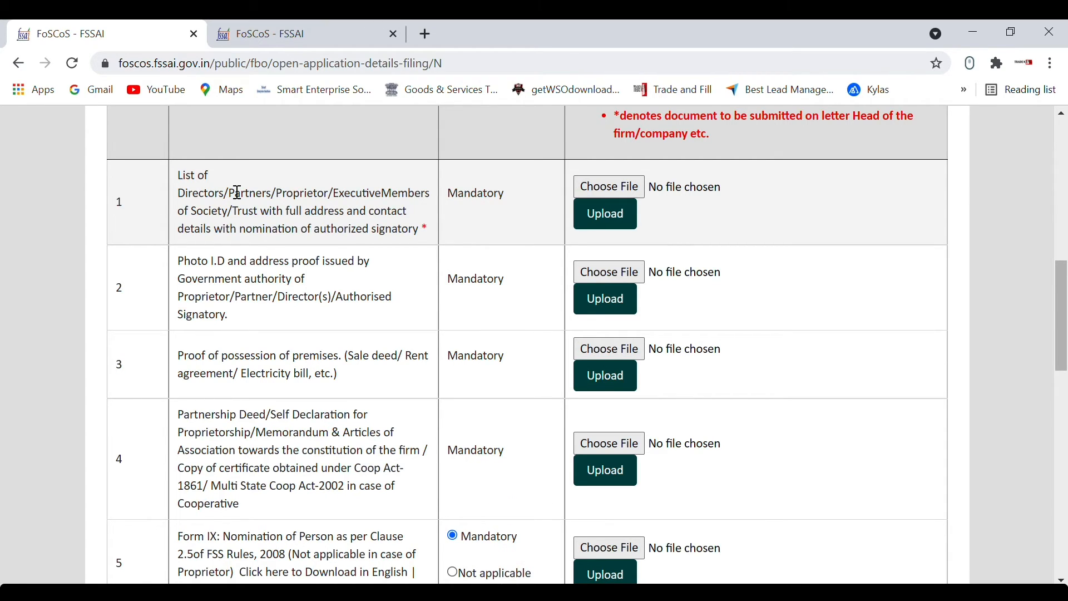
{"action": "scroll", "coordinate": [528, 345], "scroll_direction": "down", "scroll_amount": 1}
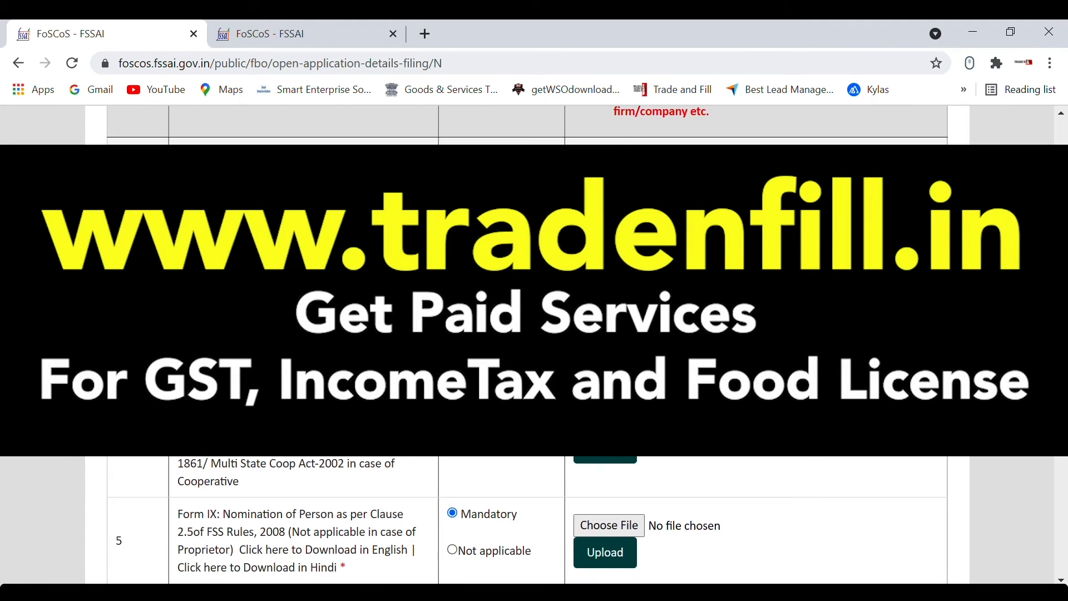
{"action": "scroll", "coordinate": [527, 345], "scroll_direction": "down", "scroll_amount": 1}
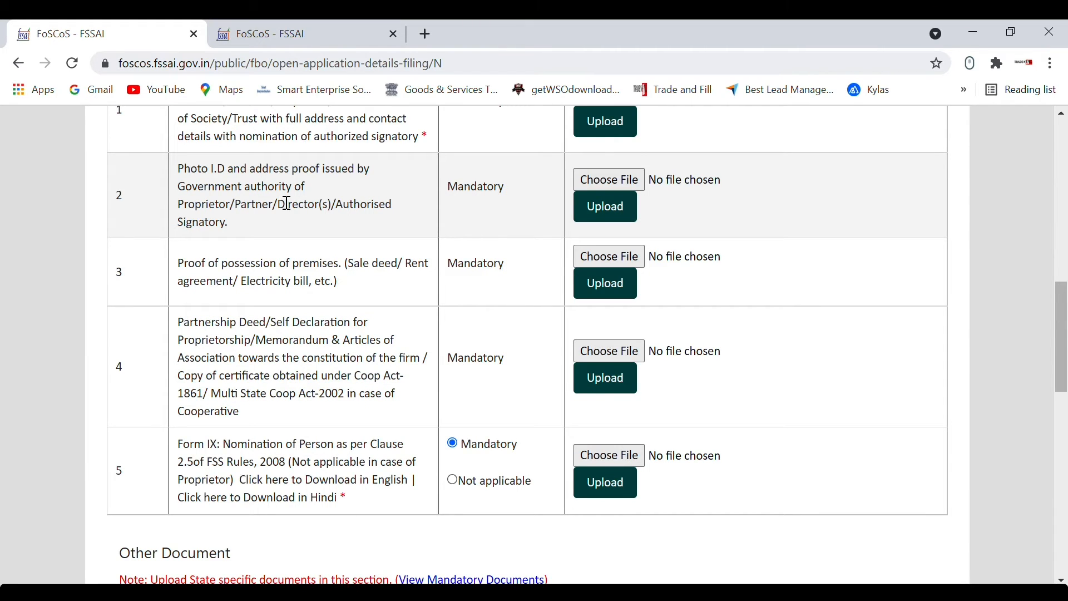
{"action": "scroll", "coordinate": [287, 203], "scroll_direction": "down", "scroll_amount": 1}
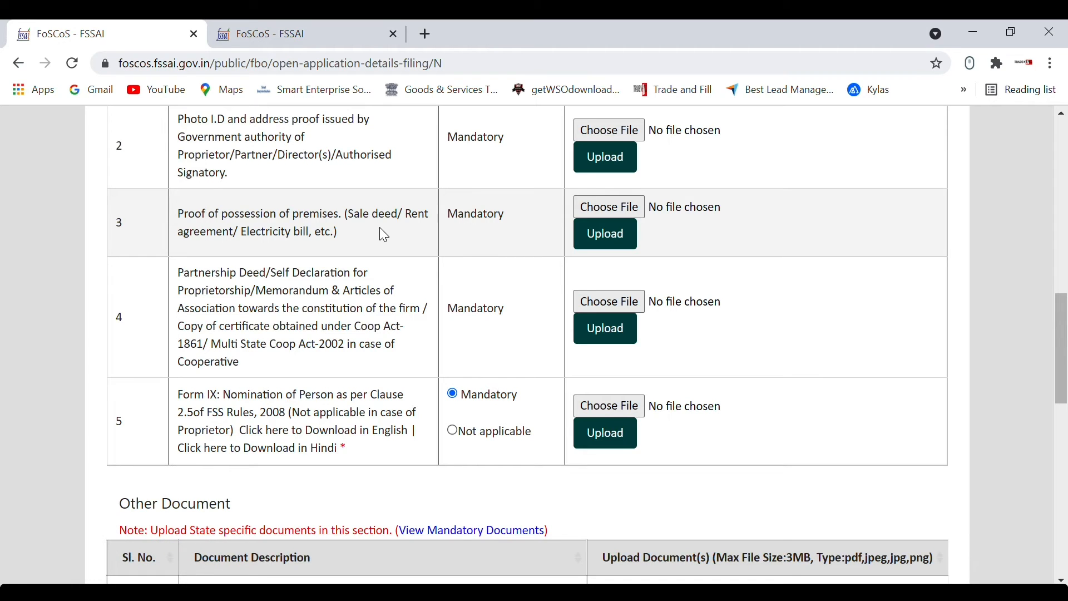
{"action": "scroll", "coordinate": [381, 229], "scroll_direction": "down", "scroll_amount": 1}
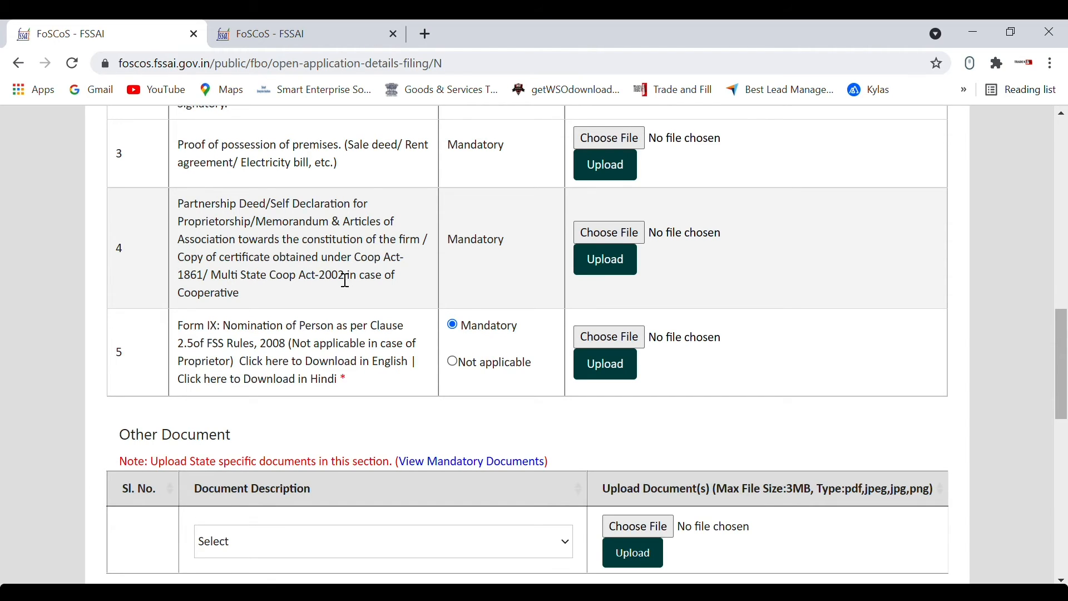
{"action": "scroll", "coordinate": [346, 280], "scroll_direction": "down", "scroll_amount": 2}
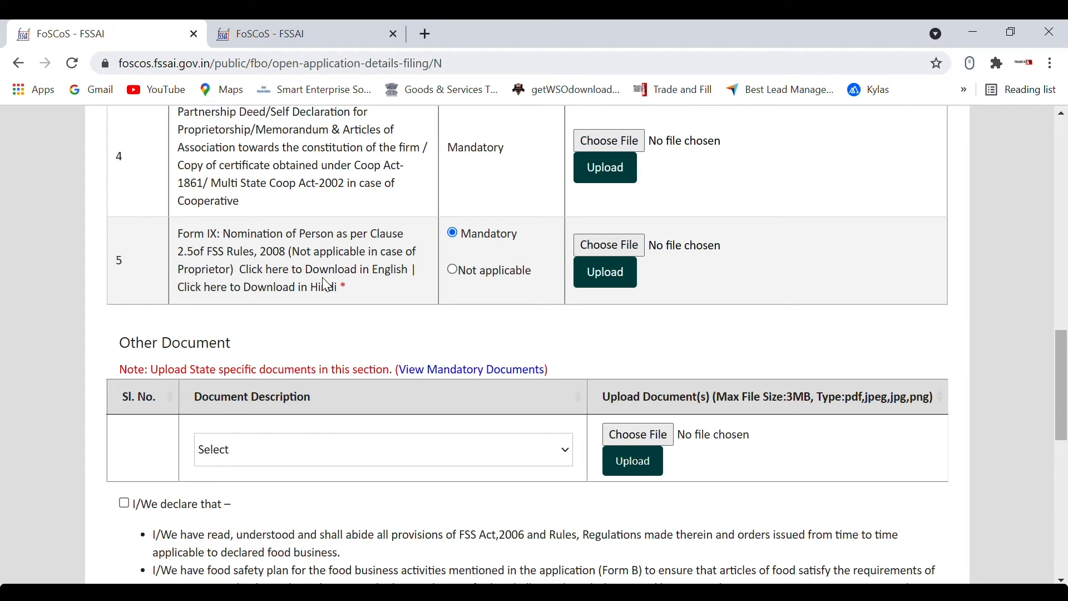
{"action": "scroll", "coordinate": [324, 280], "scroll_direction": "down", "scroll_amount": 1}
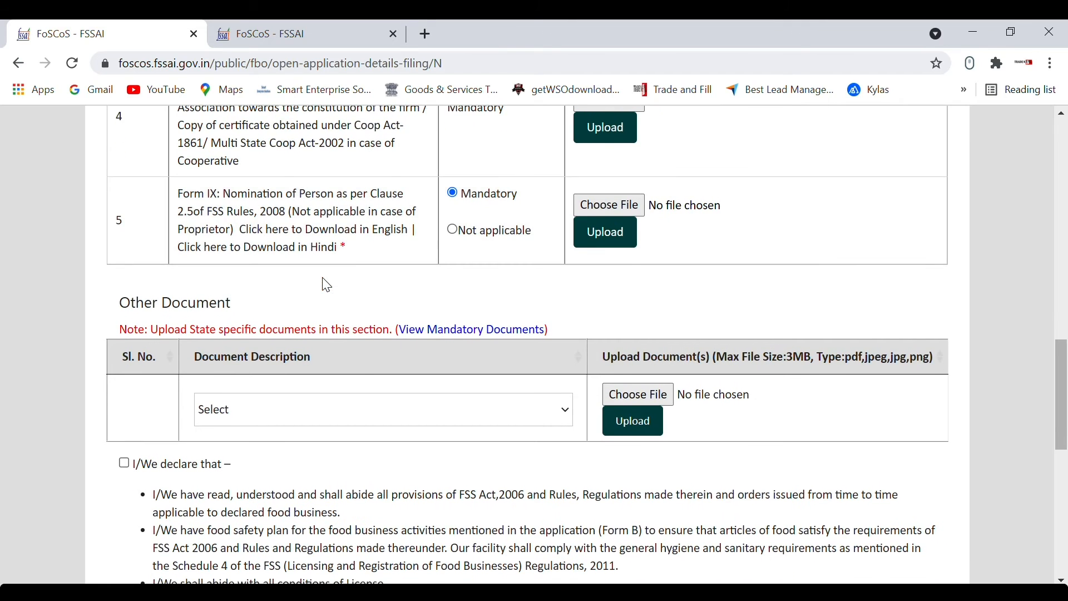
Step: Pick FSMS Plan as the other document's description
{"action": "left_click", "coordinate": [378, 418]}
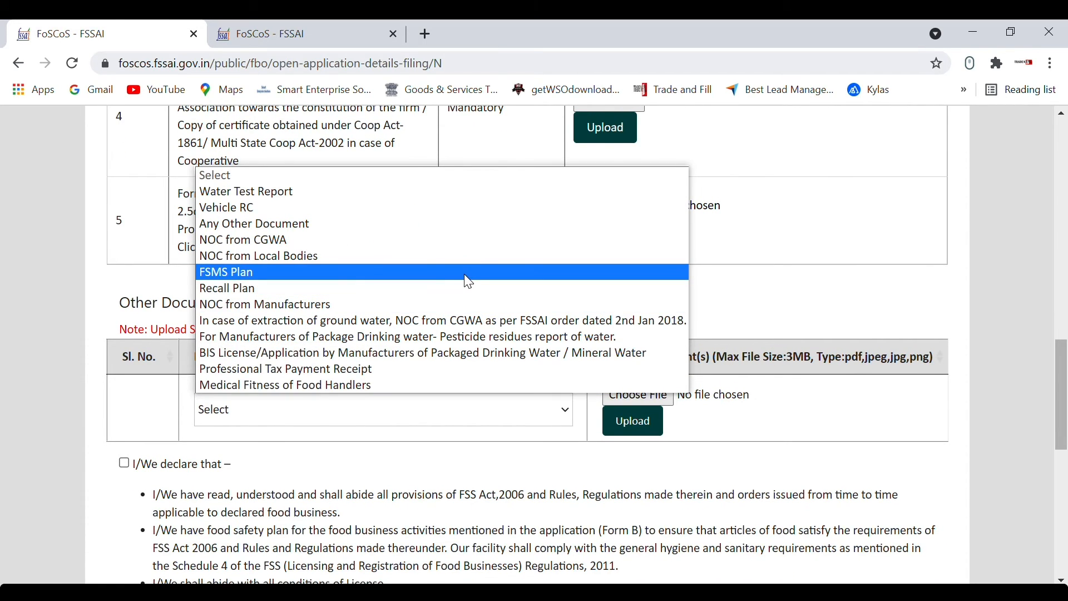
{"action": "left_click", "coordinate": [466, 277]}
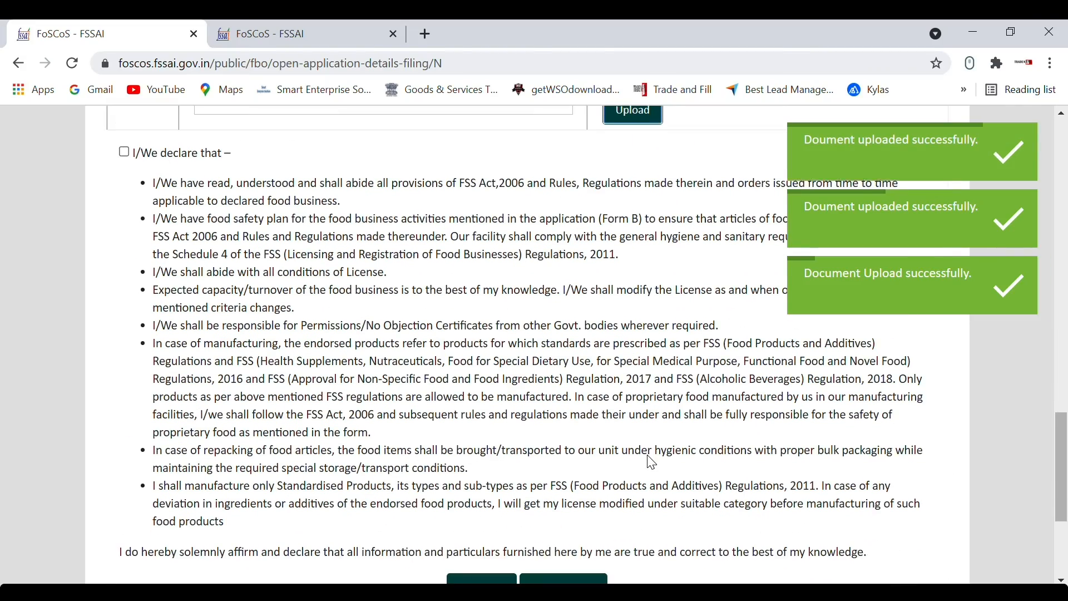
{"action": "scroll", "coordinate": [652, 464], "scroll_direction": "up", "scroll_amount": 1}
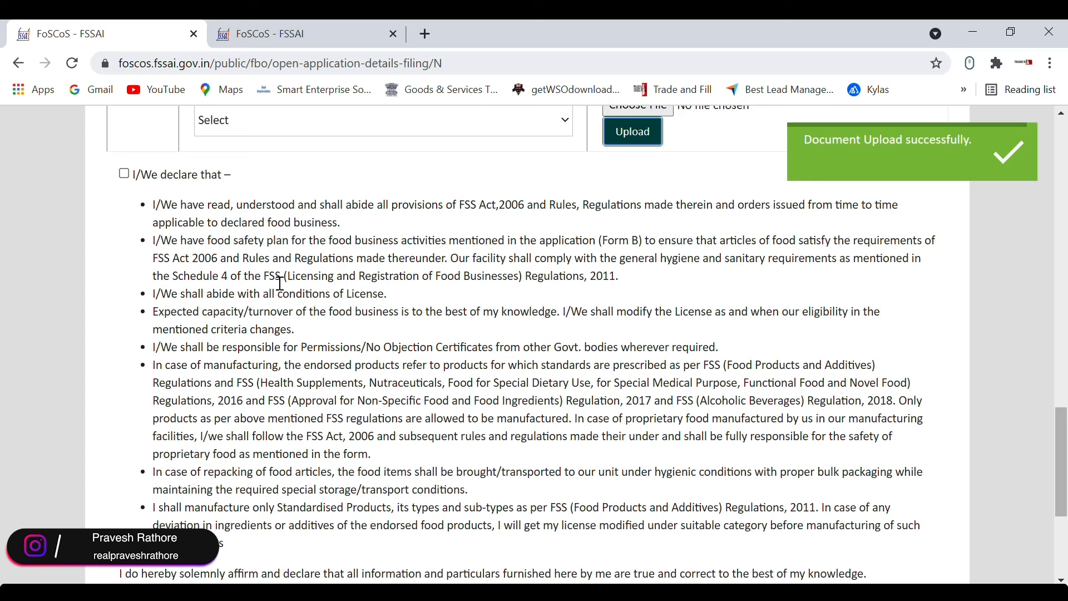
Step: Accept the declaration, save the documents step, and open the Form B preview
{"action": "left_click", "coordinate": [124, 173]}
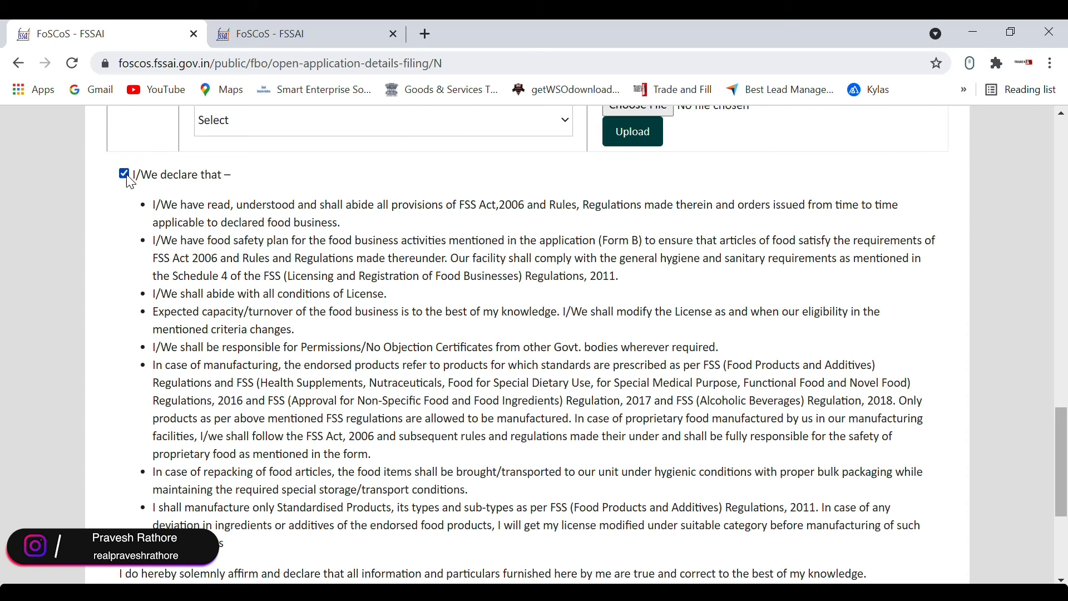
{"action": "scroll", "coordinate": [521, 304], "scroll_direction": "down", "scroll_amount": 4}
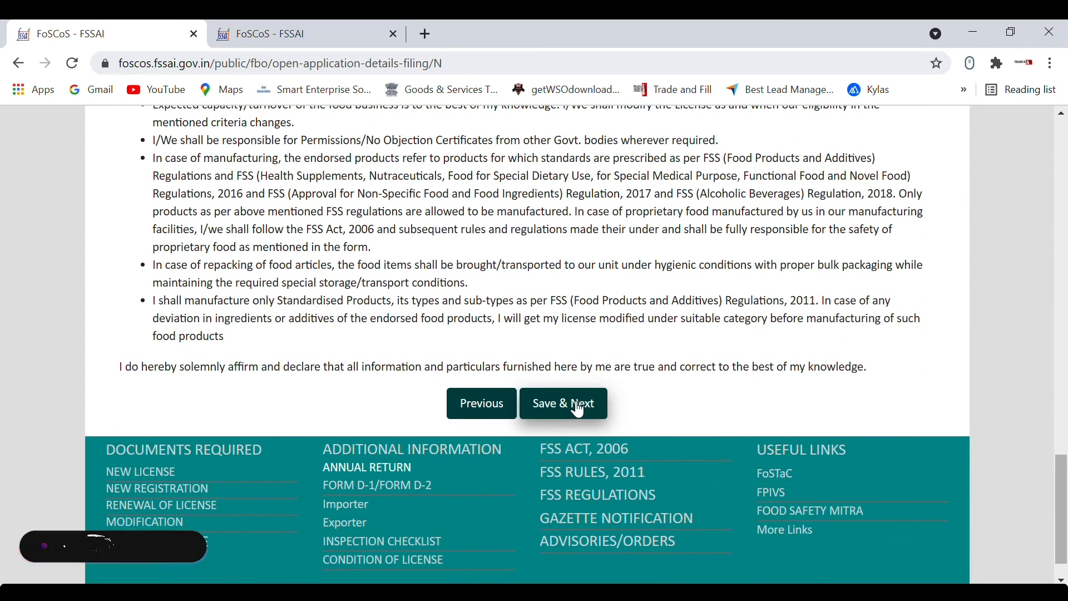
{"action": "left_click", "coordinate": [571, 417]}
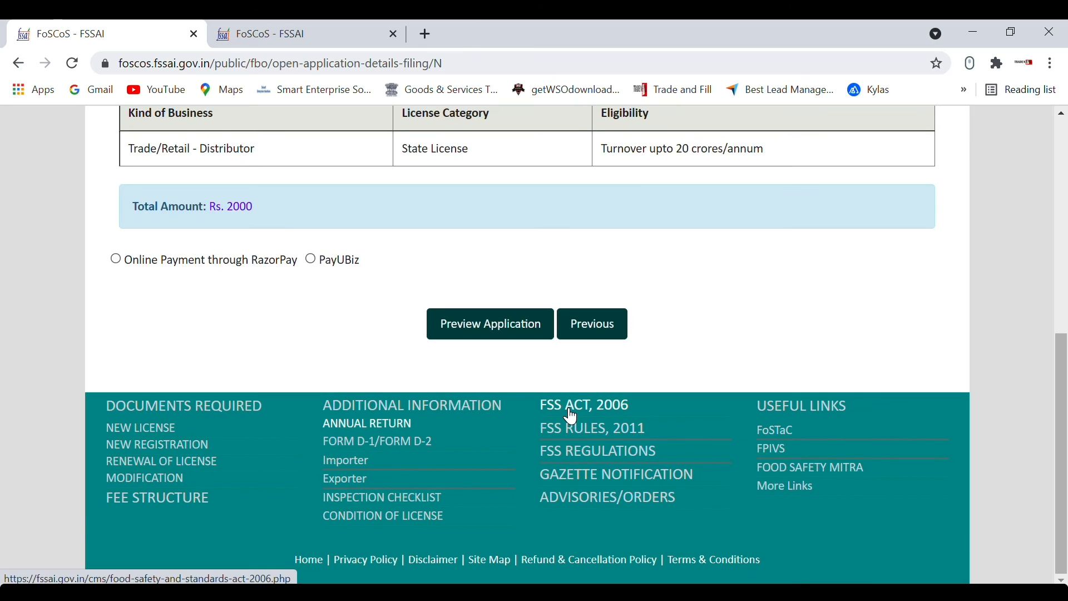
{"action": "scroll", "coordinate": [571, 417], "scroll_direction": "up", "scroll_amount": 4}
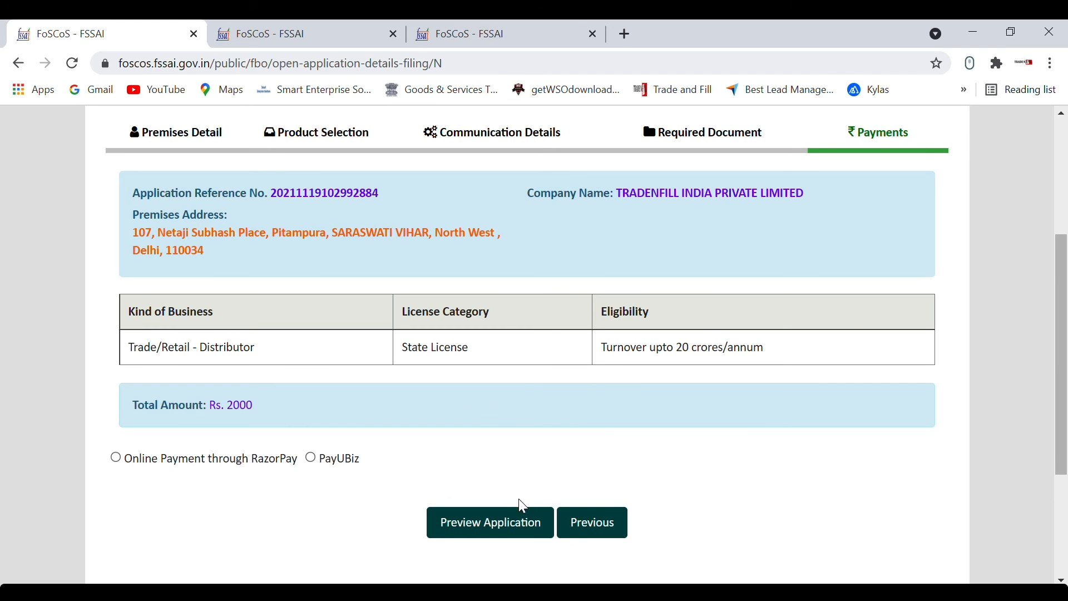
{"action": "left_click", "coordinate": [499, 531]}
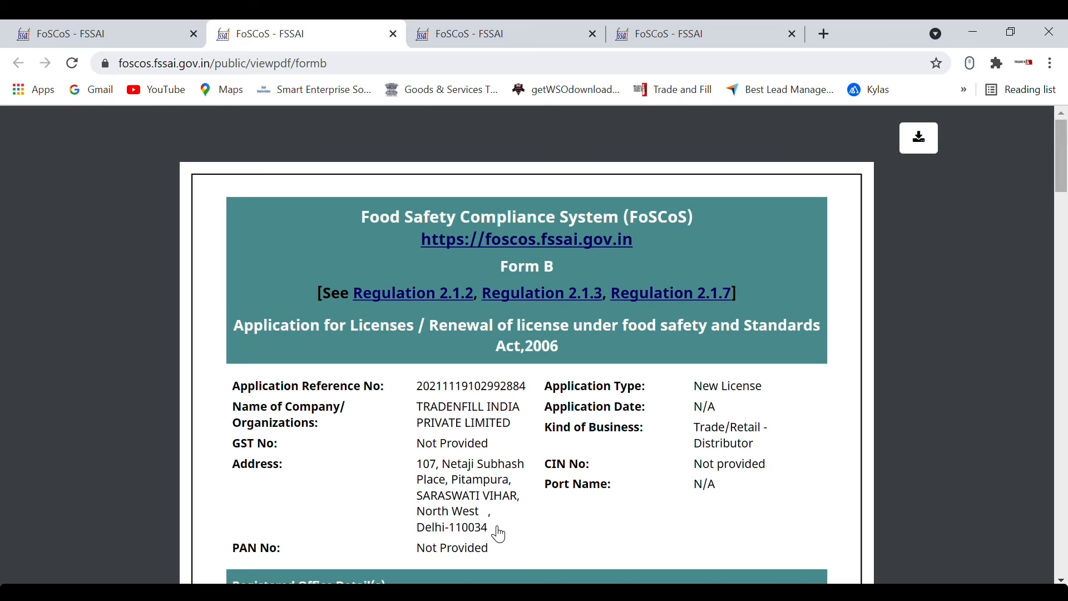
Step: Scroll through the three-page Form B PDF, then return to the Payments tab
{"action": "scroll", "coordinate": [500, 535], "scroll_direction": "down", "scroll_amount": 3}
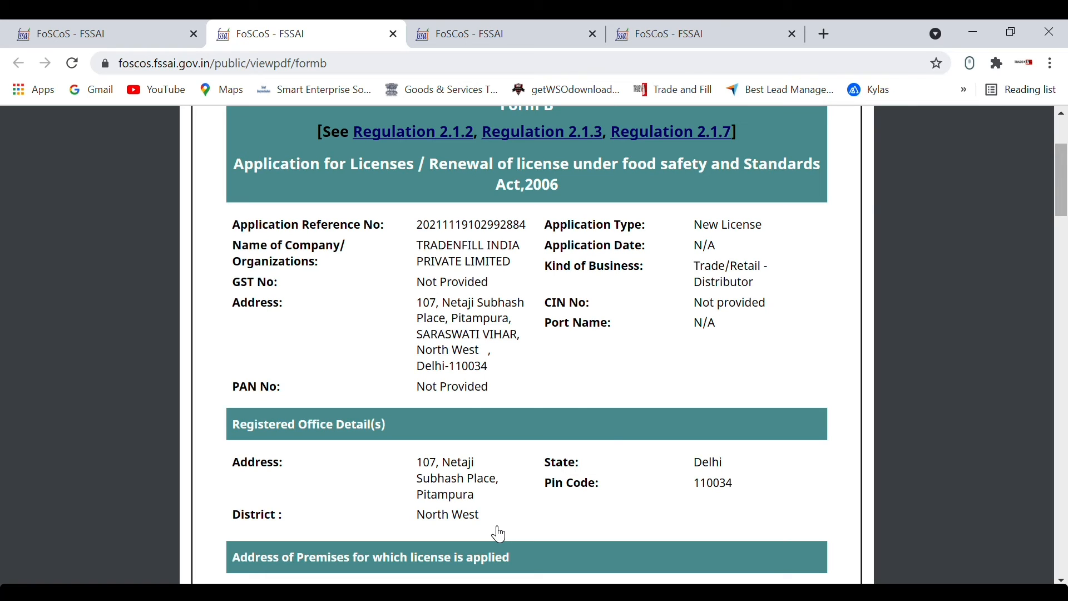
{"action": "scroll", "coordinate": [500, 535], "scroll_direction": "down", "scroll_amount": 3}
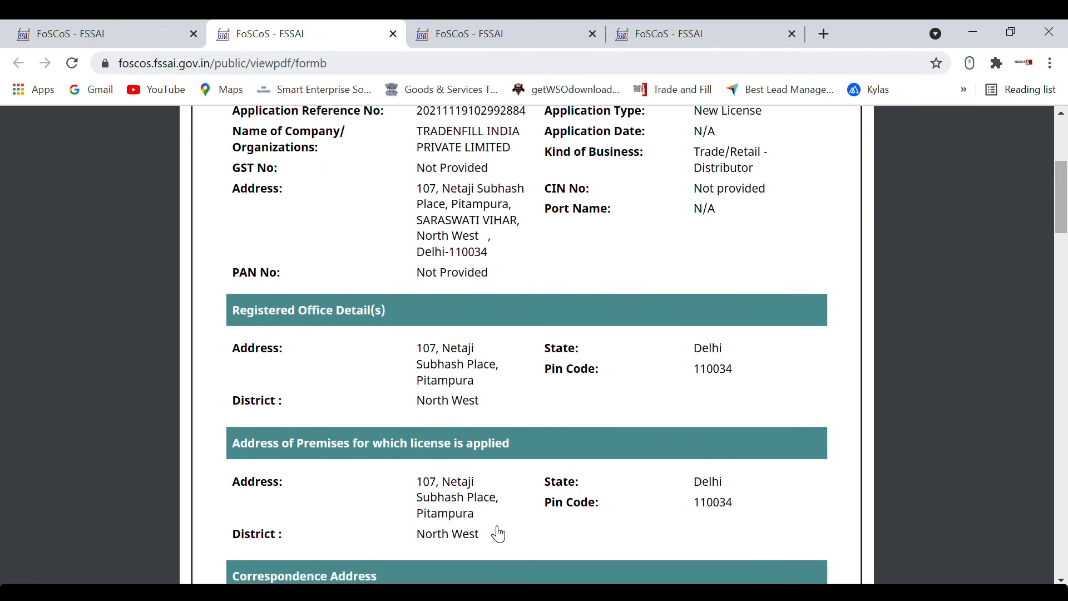
{"action": "scroll", "coordinate": [500, 535], "scroll_direction": "down", "scroll_amount": 6}
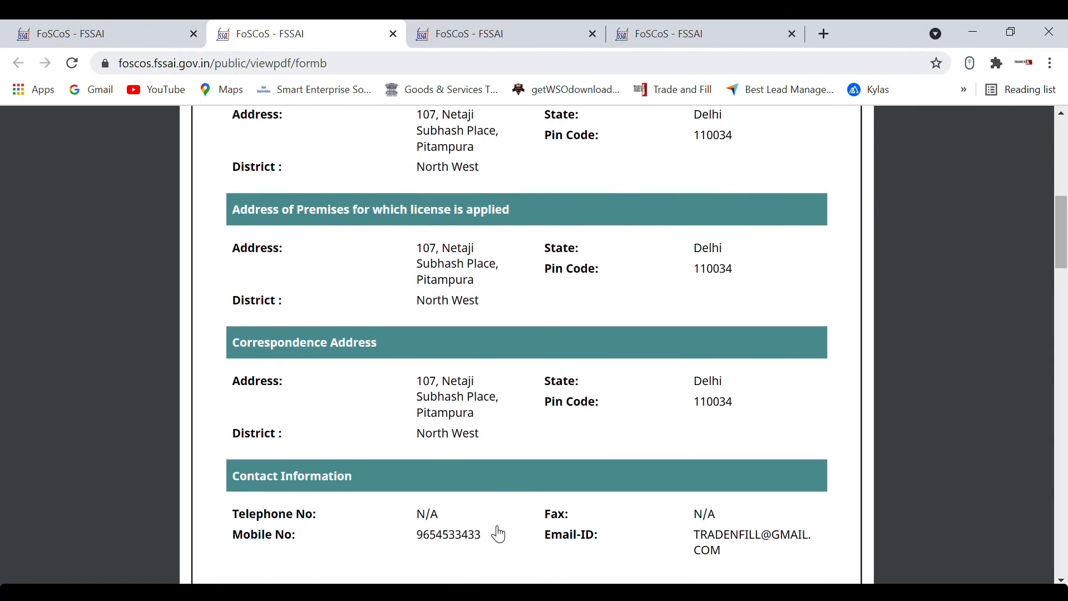
{"action": "scroll", "coordinate": [499, 535], "scroll_direction": "down", "scroll_amount": 7}
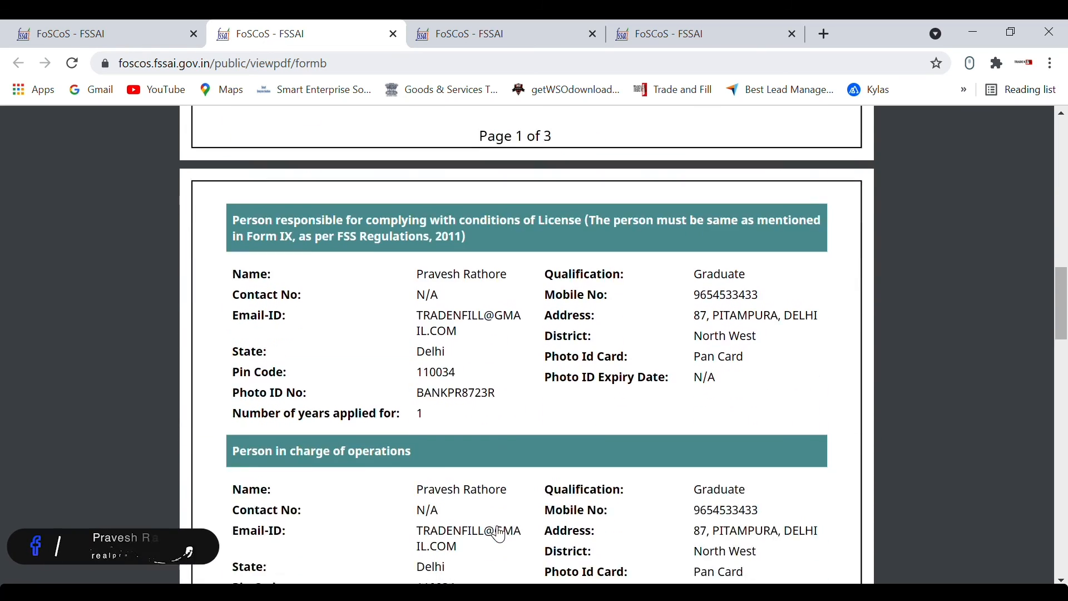
{"action": "scroll", "coordinate": [500, 535], "scroll_direction": "down", "scroll_amount": 10}
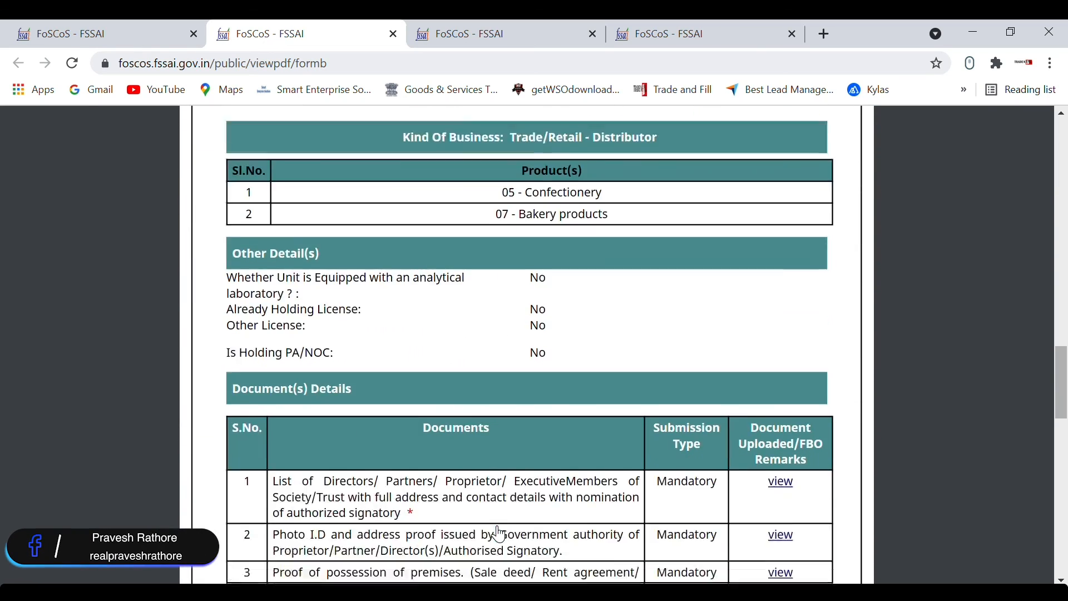
{"action": "scroll", "coordinate": [500, 535], "scroll_direction": "down", "scroll_amount": 10}
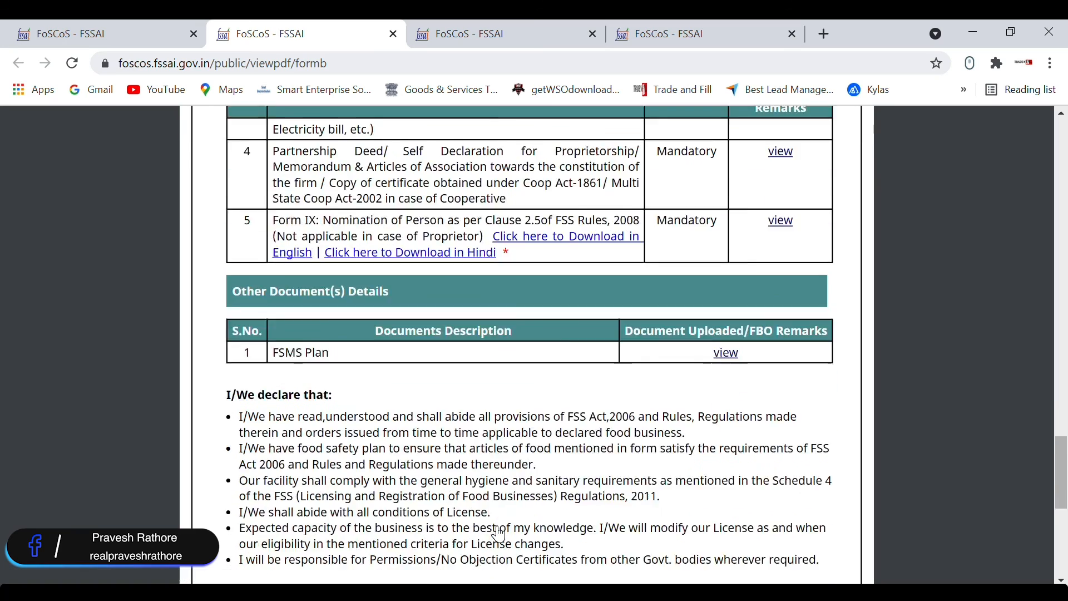
{"action": "scroll", "coordinate": [500, 535], "scroll_direction": "down", "scroll_amount": 6}
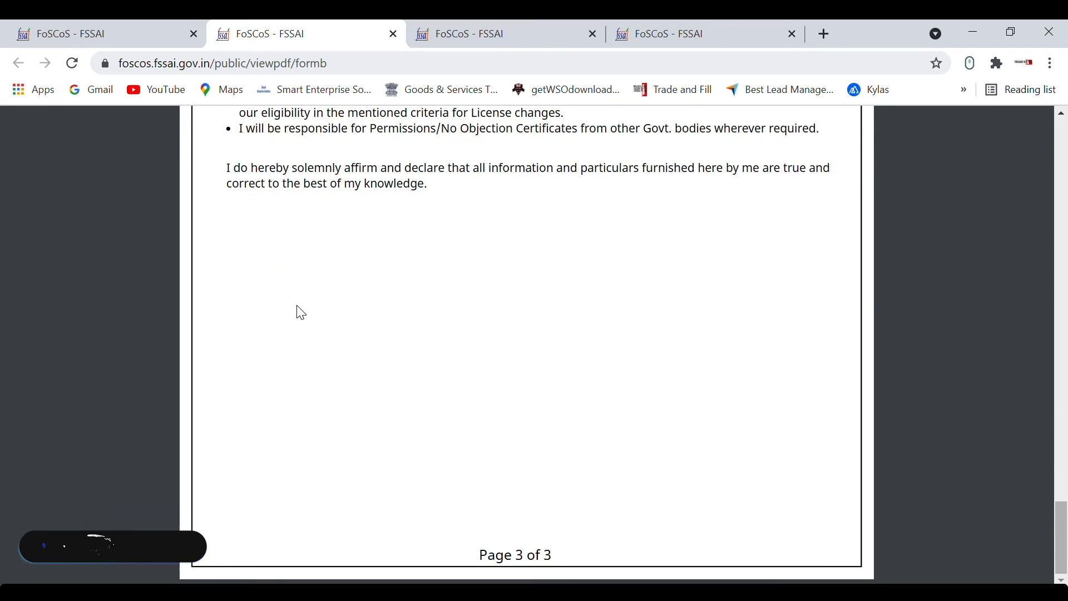
{"action": "left_click", "coordinate": [139, 43]}
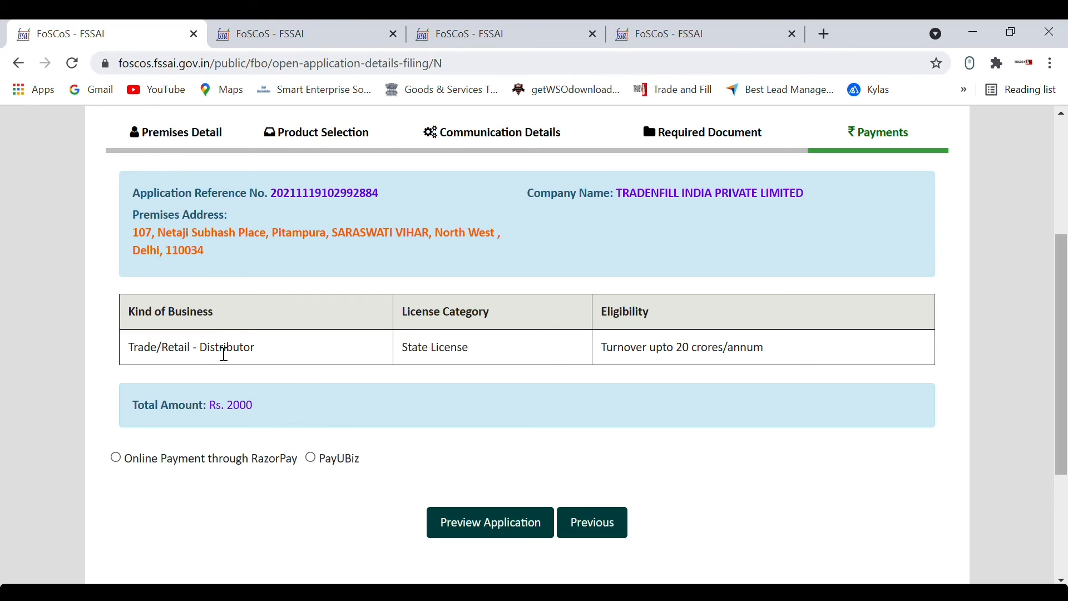
Step: Pay the Rs. 2000 licence fee online through RazorPay
{"action": "left_click", "coordinate": [116, 459]}
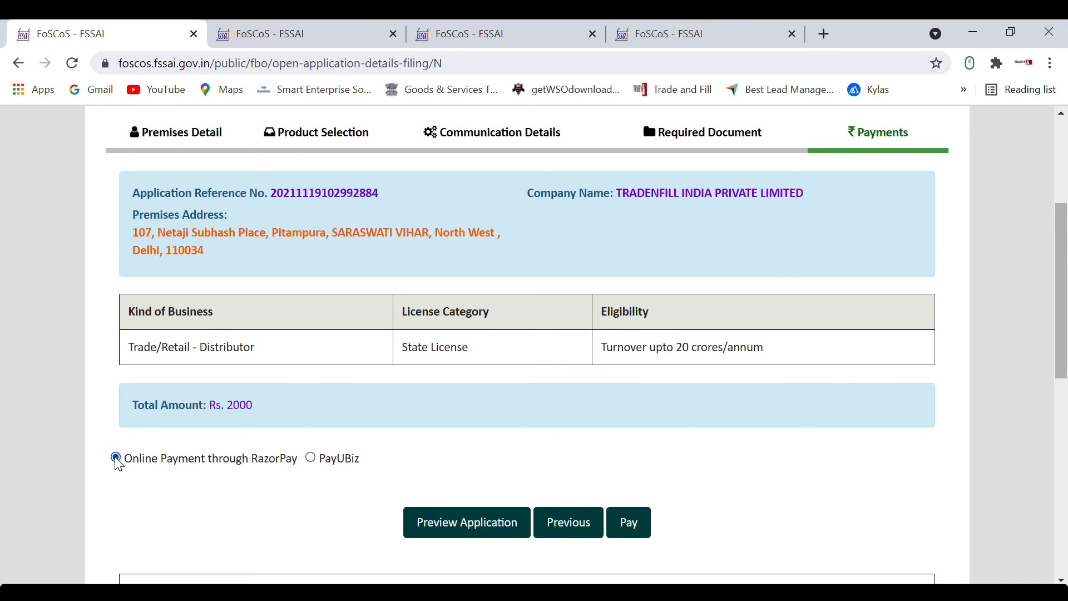
{"action": "left_click", "coordinate": [633, 528]}
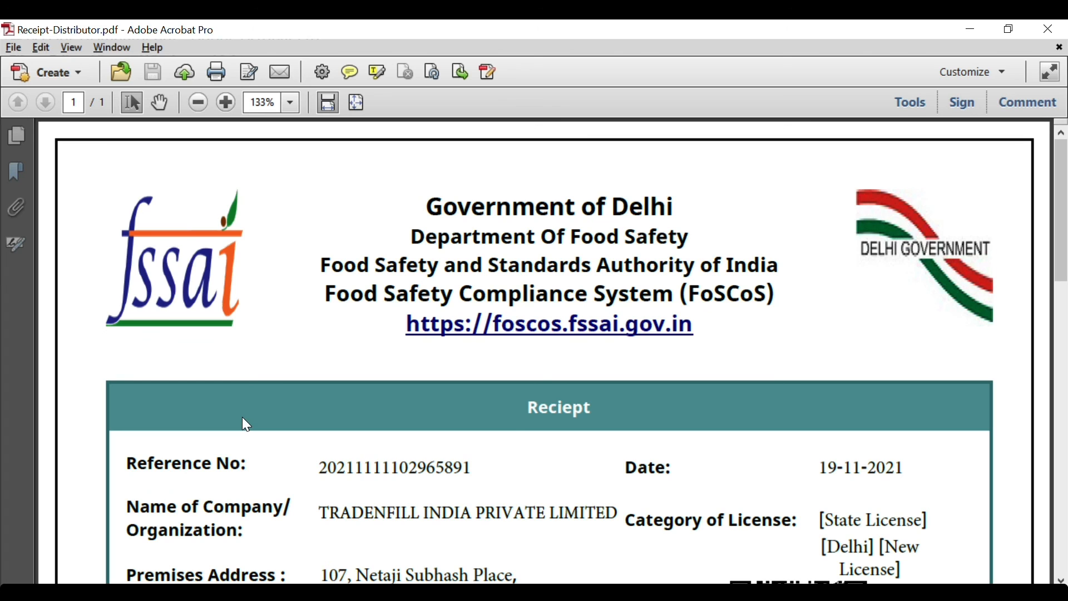
Step: Scroll through Receipt-Distributor.pdf to review the Distributor State licence payment of Rs 2000.00
{"action": "scroll", "coordinate": [502, 429], "scroll_direction": "down", "scroll_amount": 3}
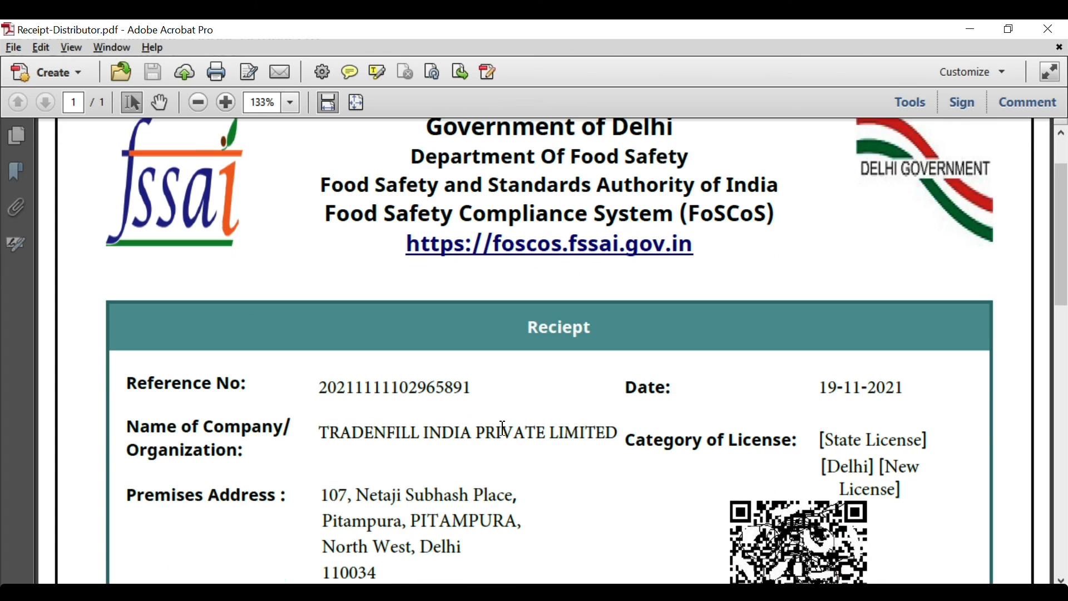
{"action": "scroll", "coordinate": [503, 428], "scroll_direction": "down", "scroll_amount": 1}
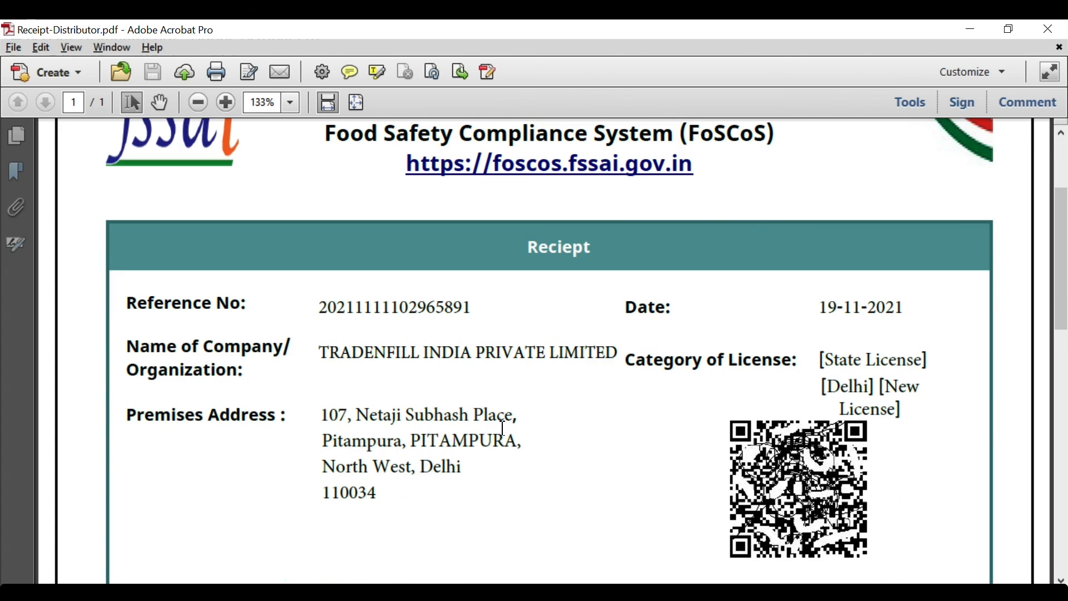
{"action": "scroll", "coordinate": [502, 428], "scroll_direction": "down", "scroll_amount": 2}
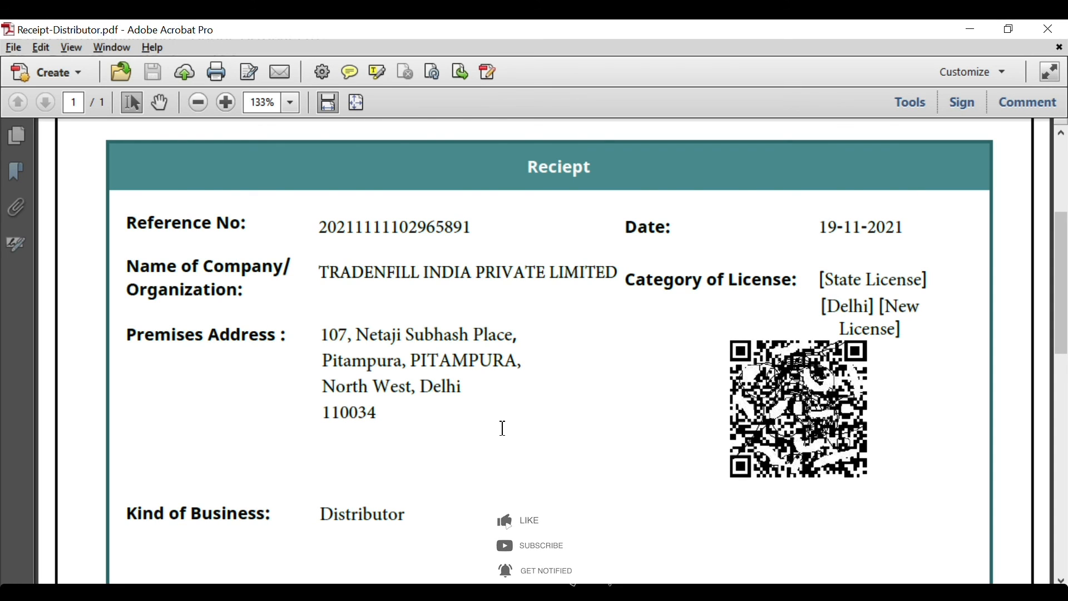
{"action": "scroll", "coordinate": [503, 428], "scroll_direction": "down", "scroll_amount": 3}
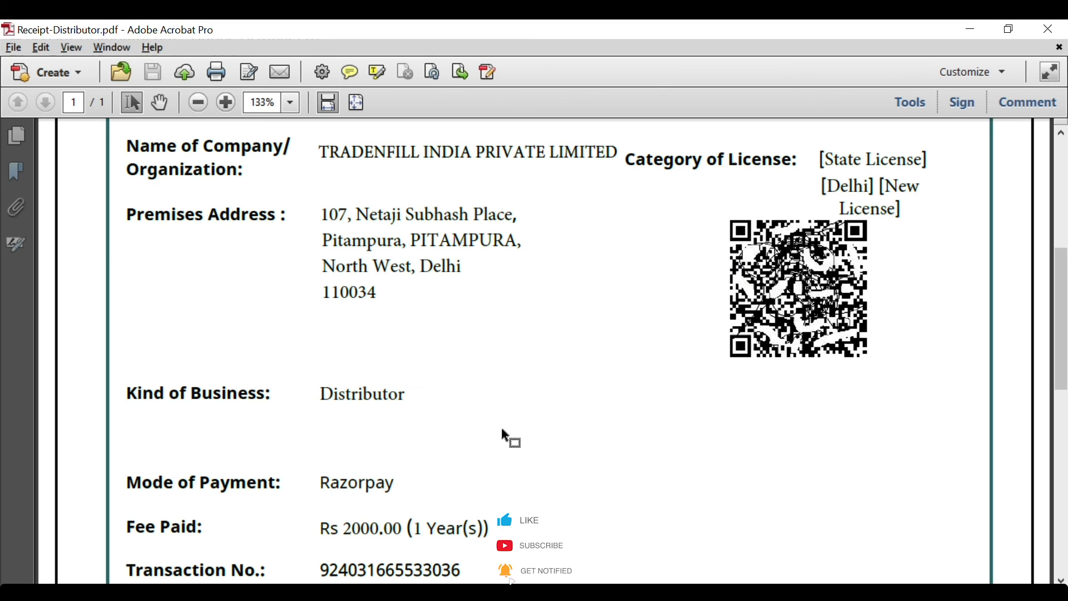
{"action": "scroll", "coordinate": [502, 426], "scroll_direction": "up", "scroll_amount": 4}
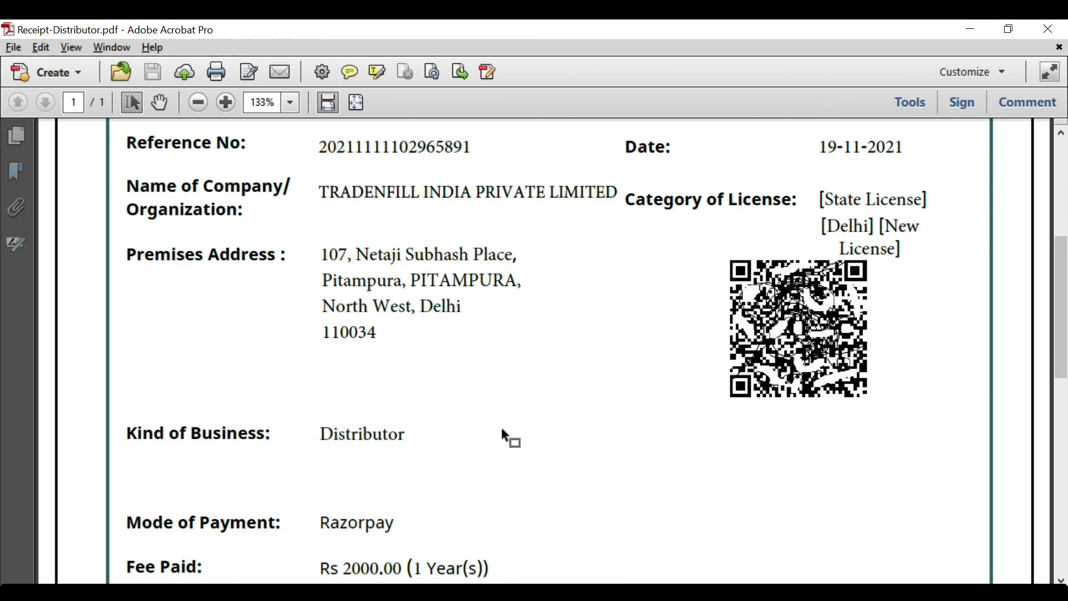
{"action": "scroll", "coordinate": [502, 428], "scroll_direction": "down", "scroll_amount": 2}
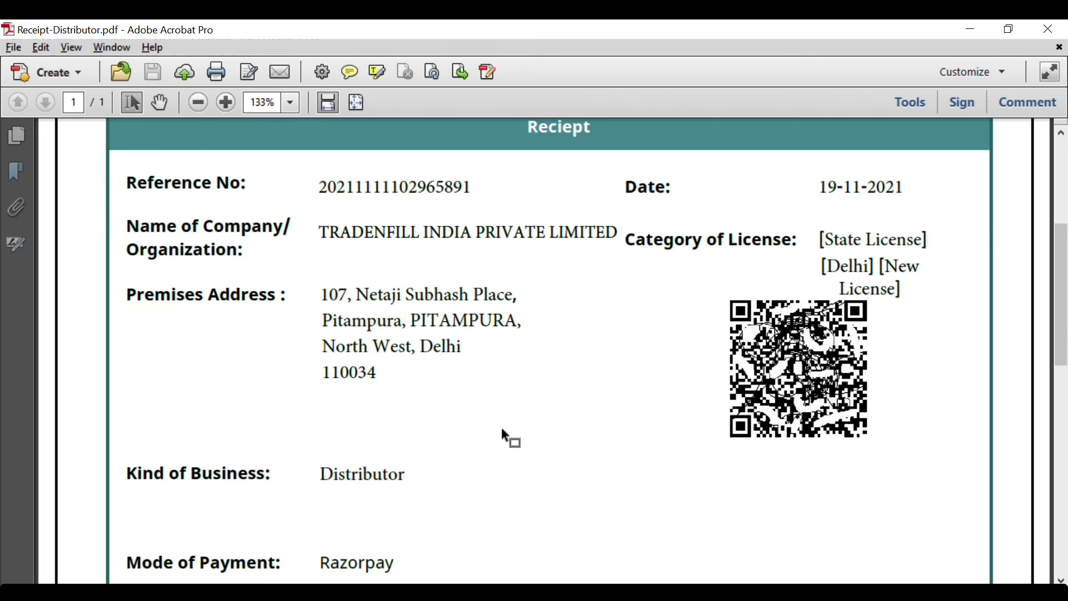